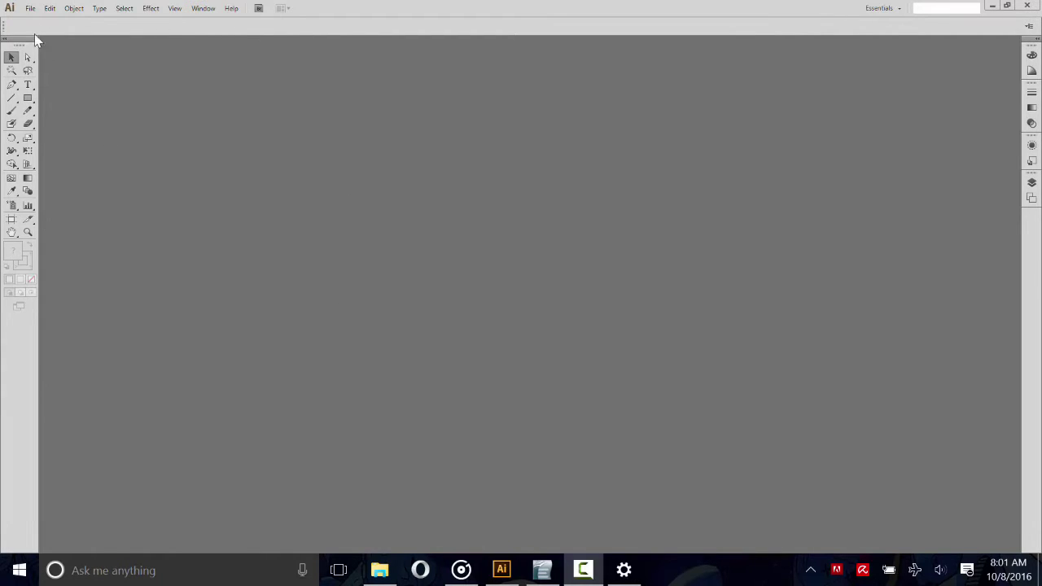
Open Mandala Creator 7.ai from the Mandal Creator Pro 7 zip folder and fit its artboard in view.
left_click(31, 8)
left_click(51, 56)
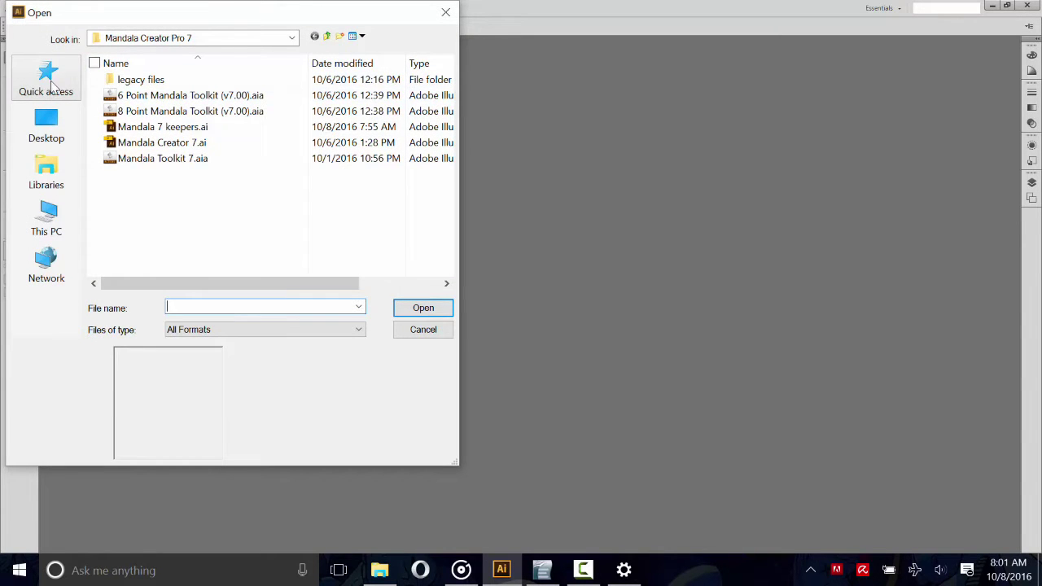
left_click(54, 85)
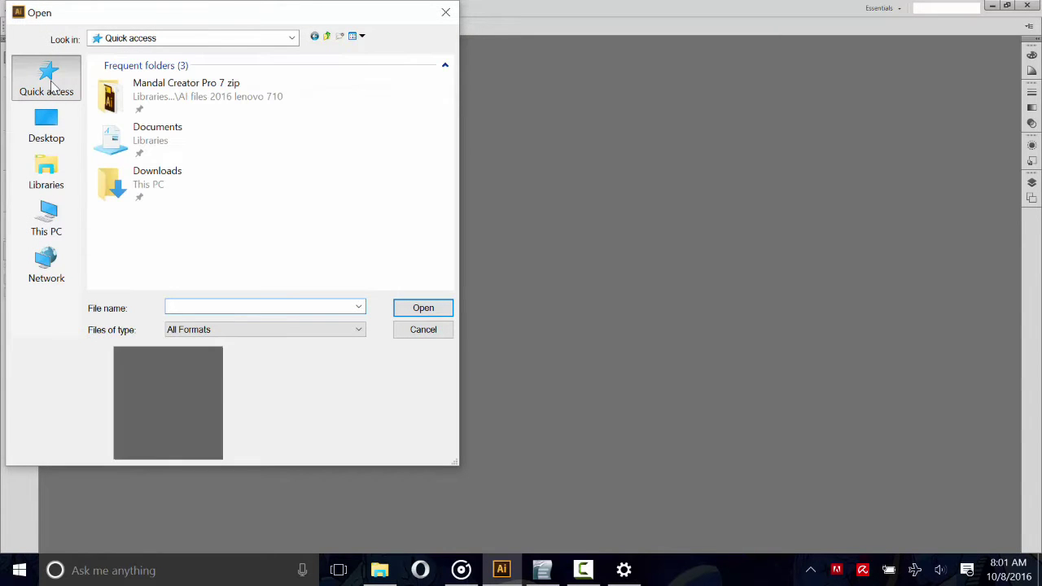
double_click(108, 96)
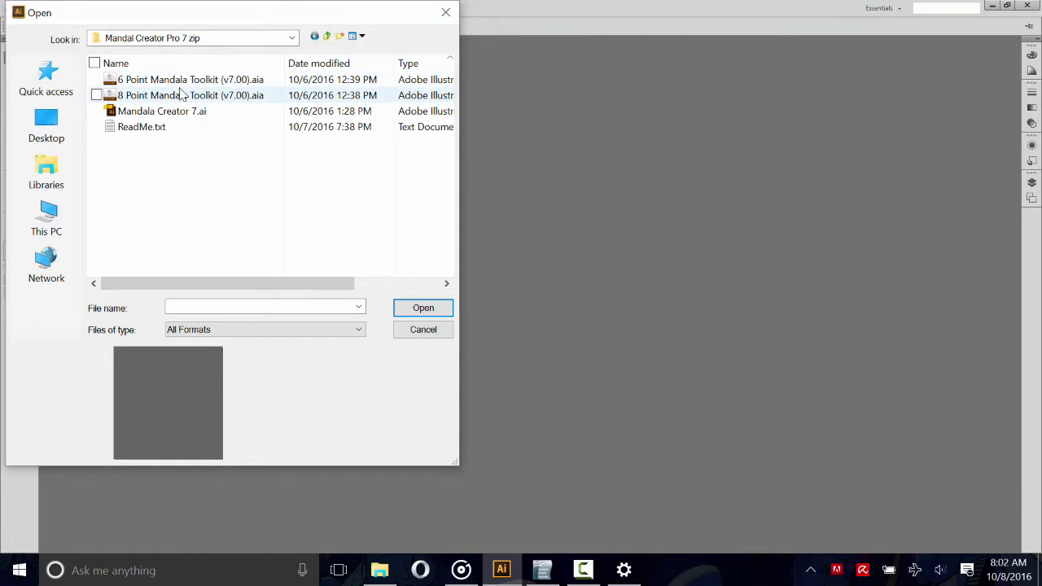
left_click(164, 112)
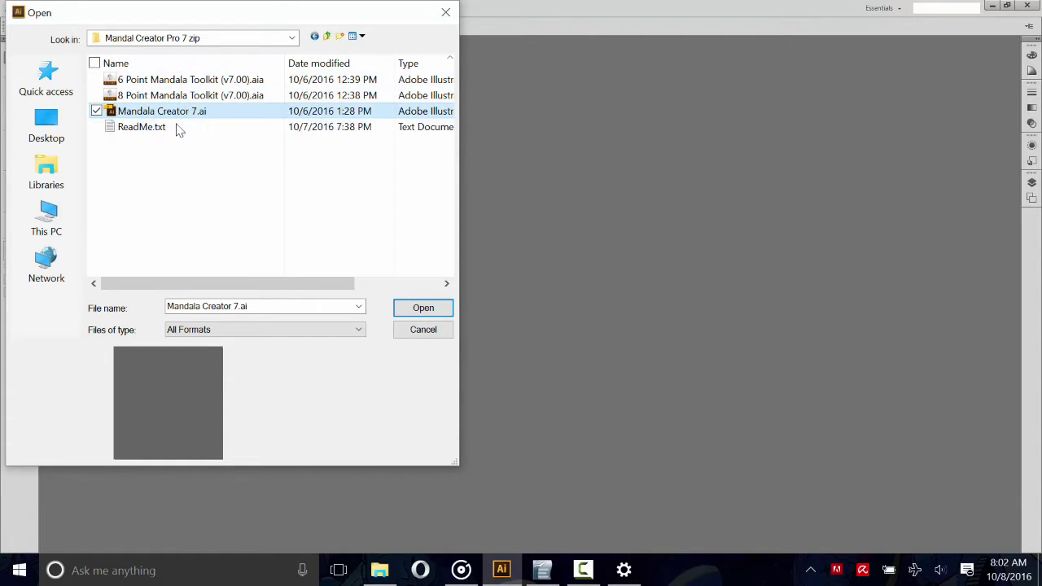
left_click(414, 307)
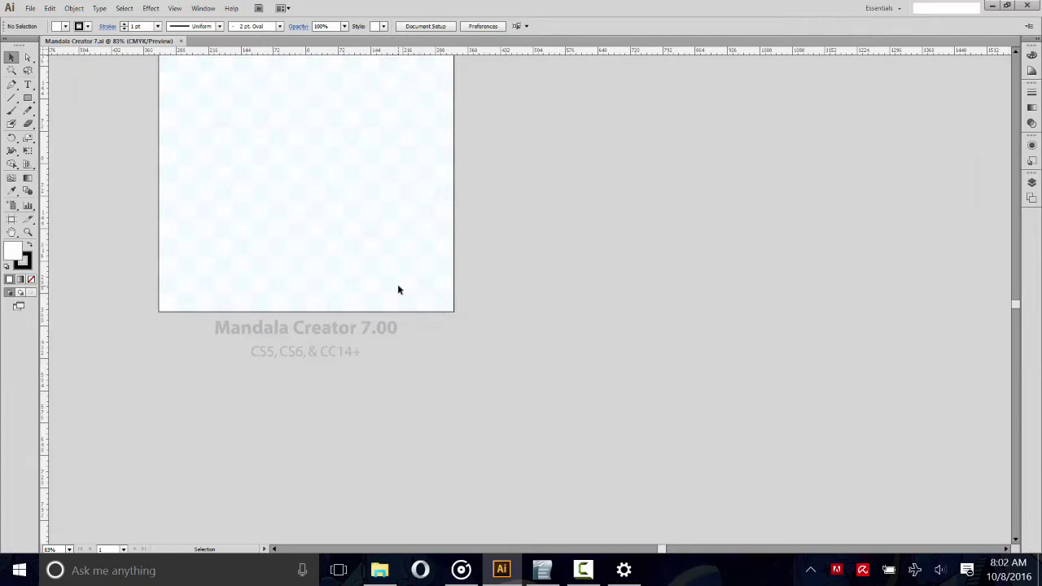
key("ctrl+0")
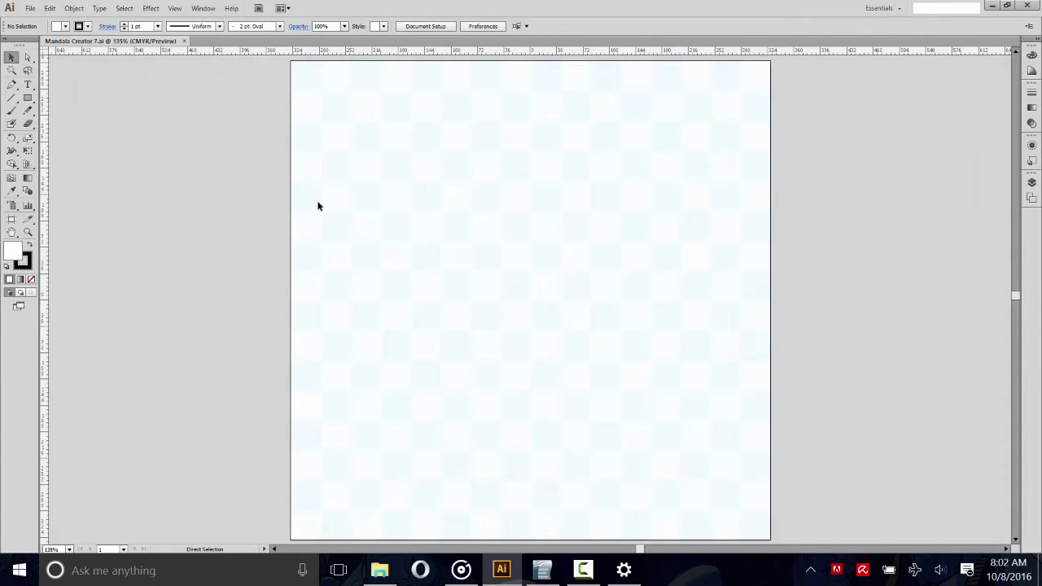
left_click_drag(462, 403, 505, 298)
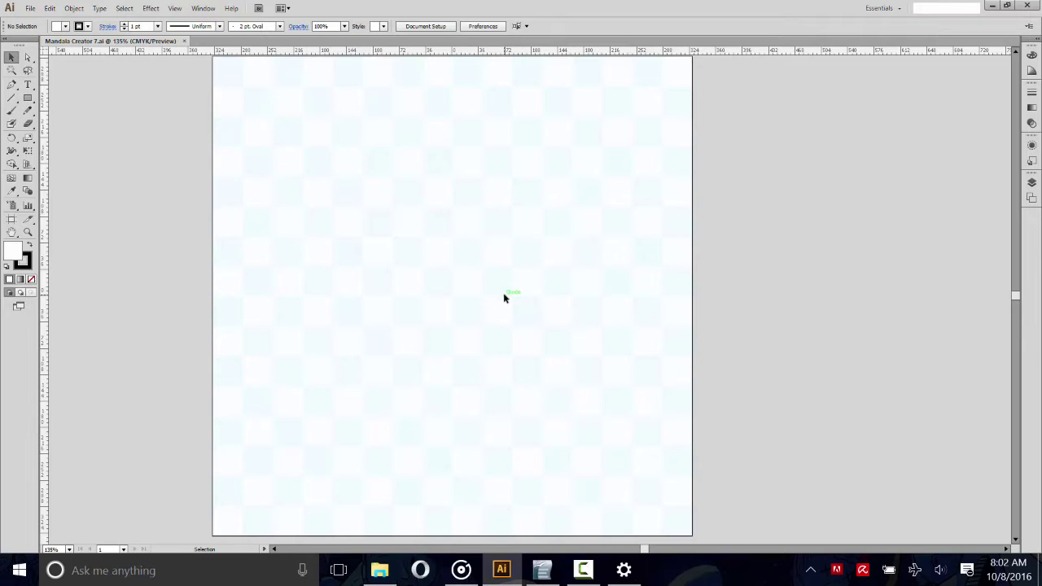
left_click_drag(505, 298, 558, 241)
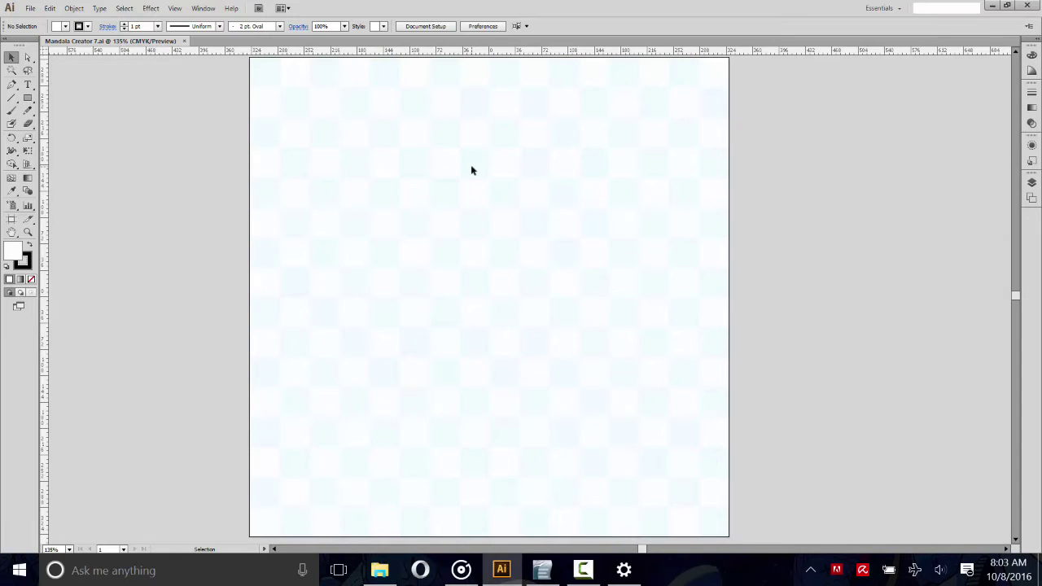
Load the action set 8 Point Mandala Toolkit (v7.00).aia into the actions.
left_click(204, 8)
left_click(268, 143)
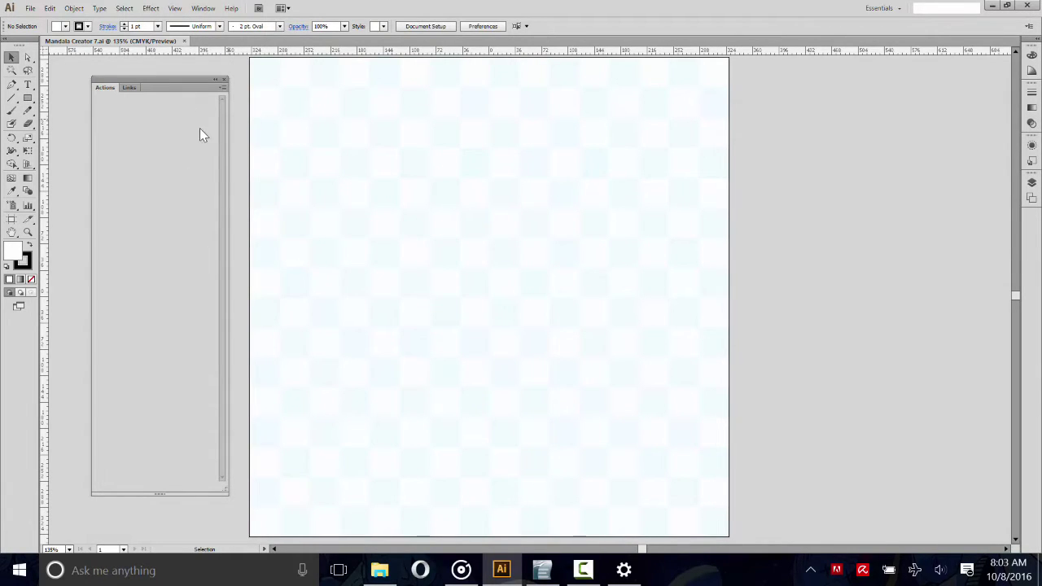
left_click(223, 87)
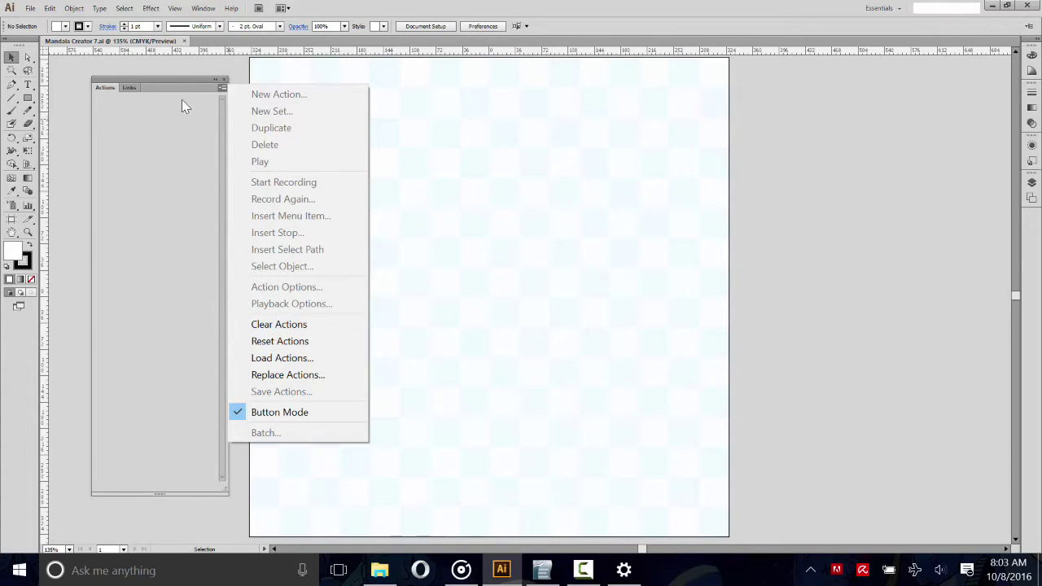
left_click(221, 89)
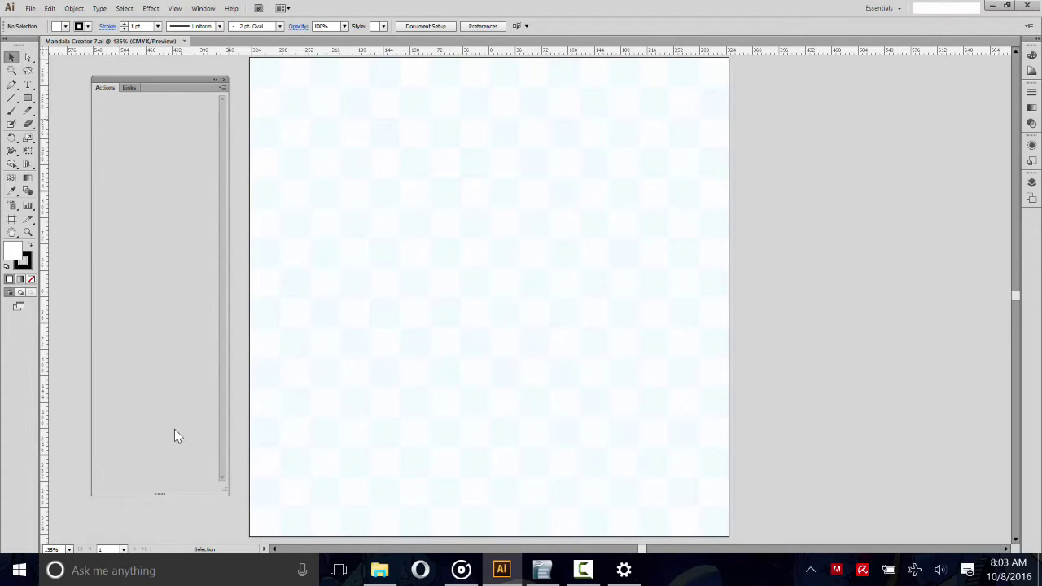
left_click(220, 90)
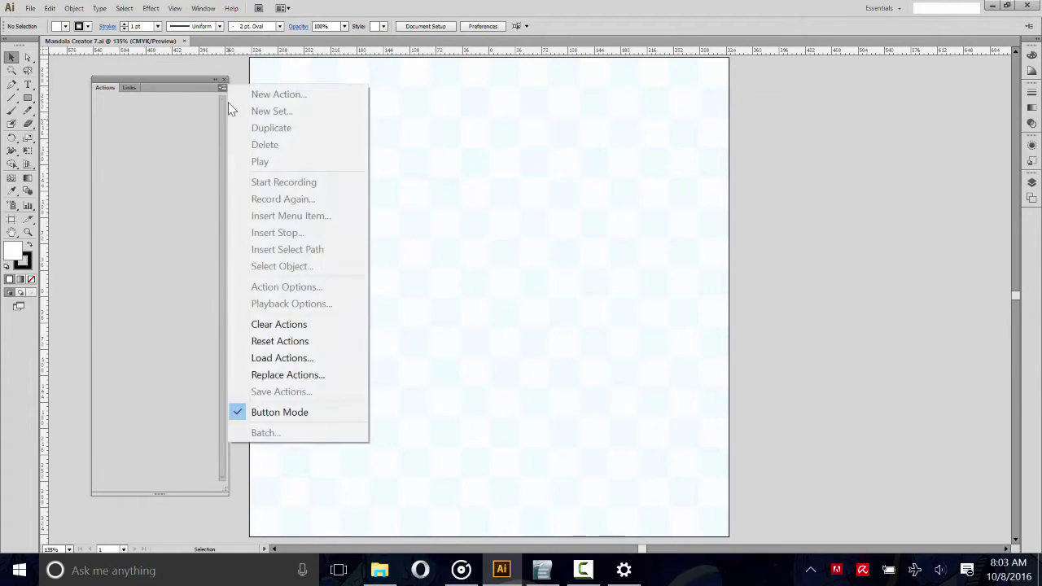
left_click(272, 358)
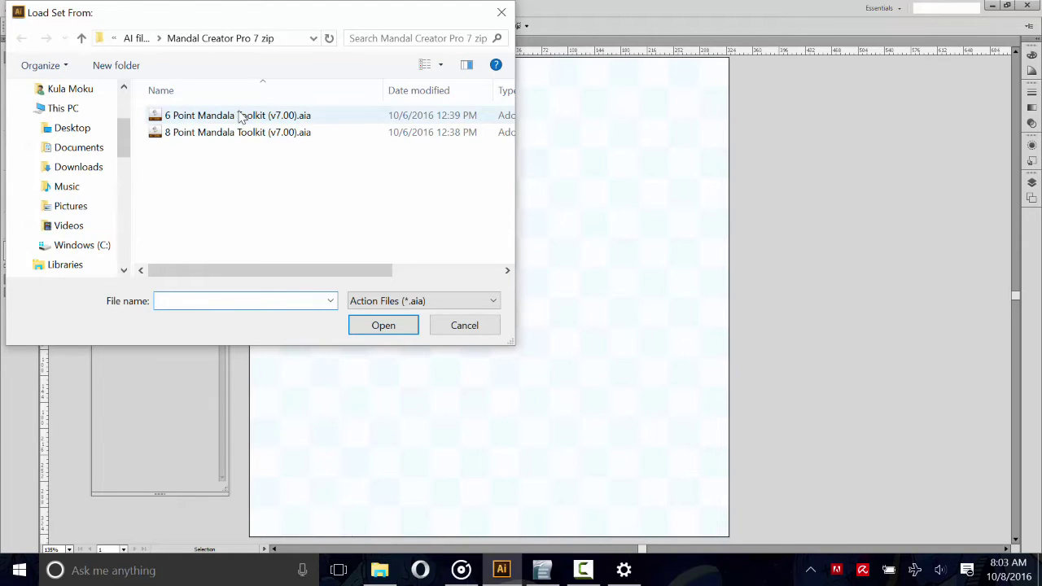
left_click(204, 134)
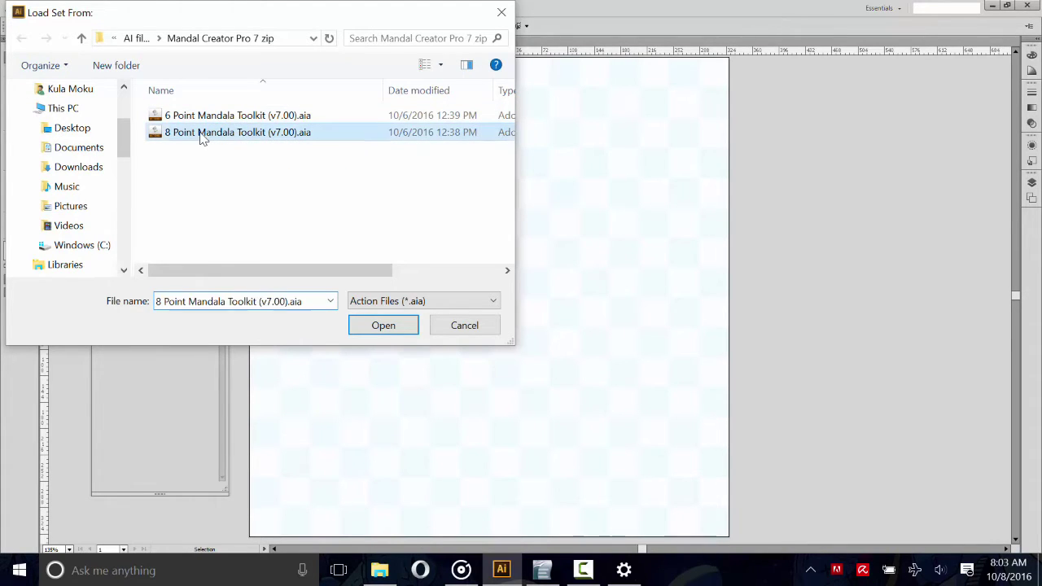
left_click(383, 326)
Switch Button Mode off for the loaded actions and turn it back on.
left_click(223, 87)
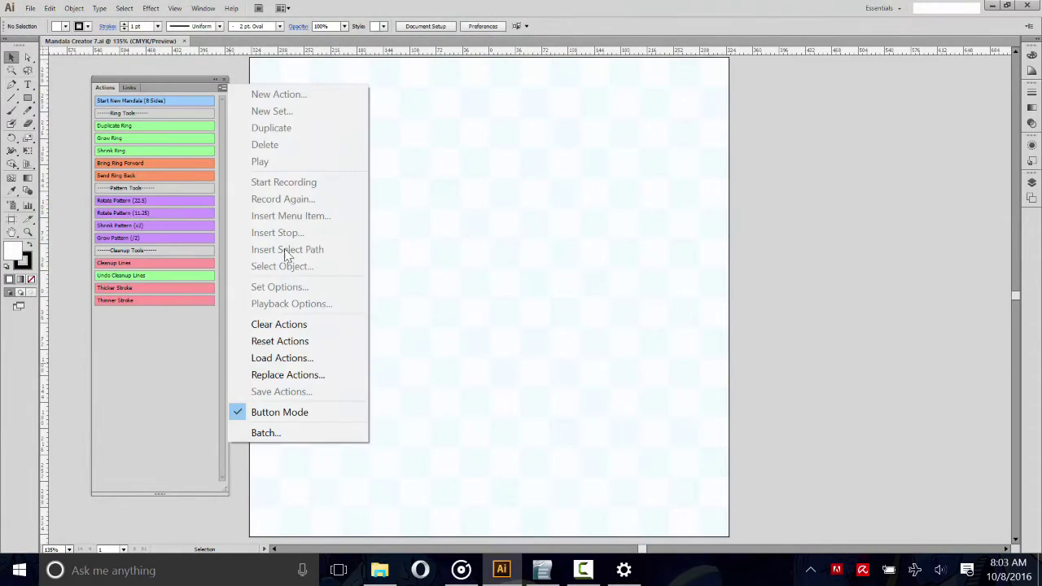
left_click(280, 412)
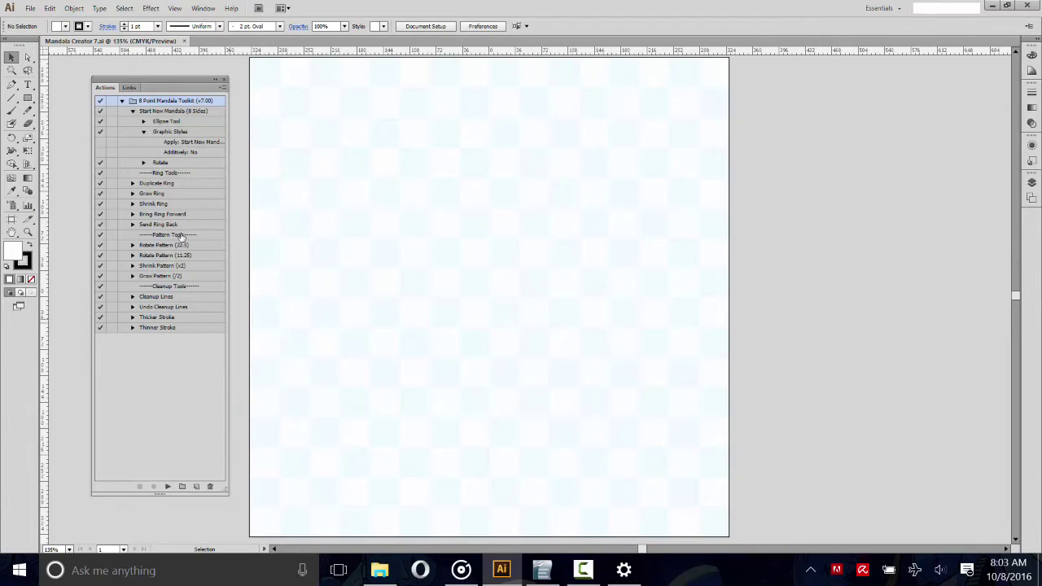
left_click(223, 87)
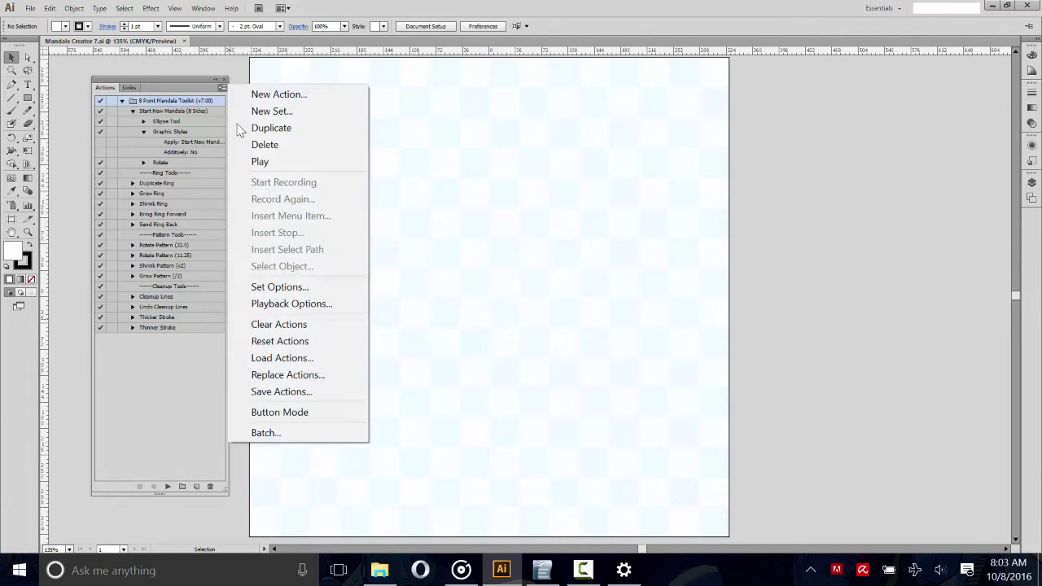
left_click(302, 406)
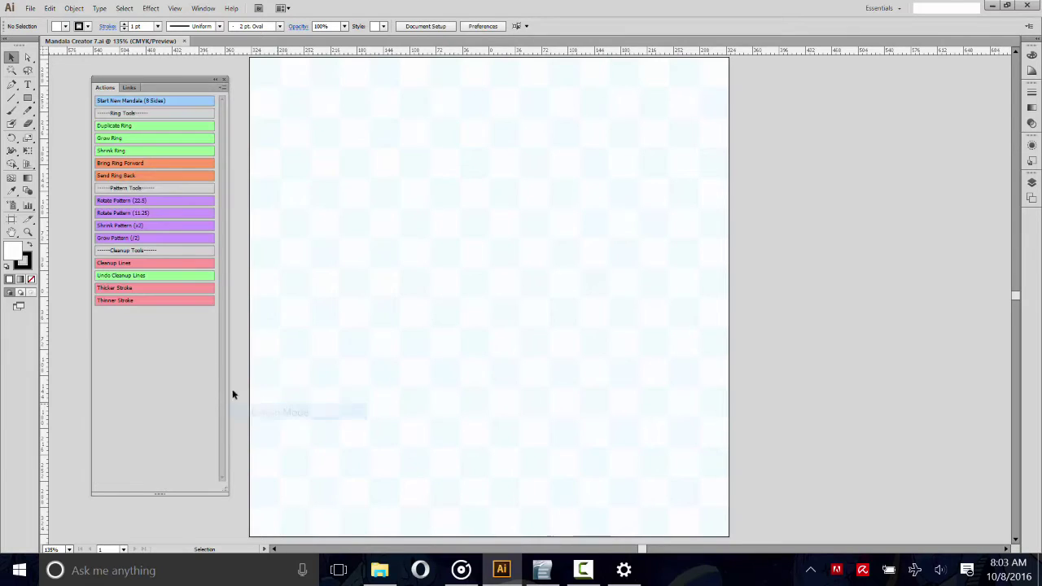
Start a new 8-sided mandala with the toolkit action, deselect the ring, and display the document's pattern brushes.
left_click(157, 105)
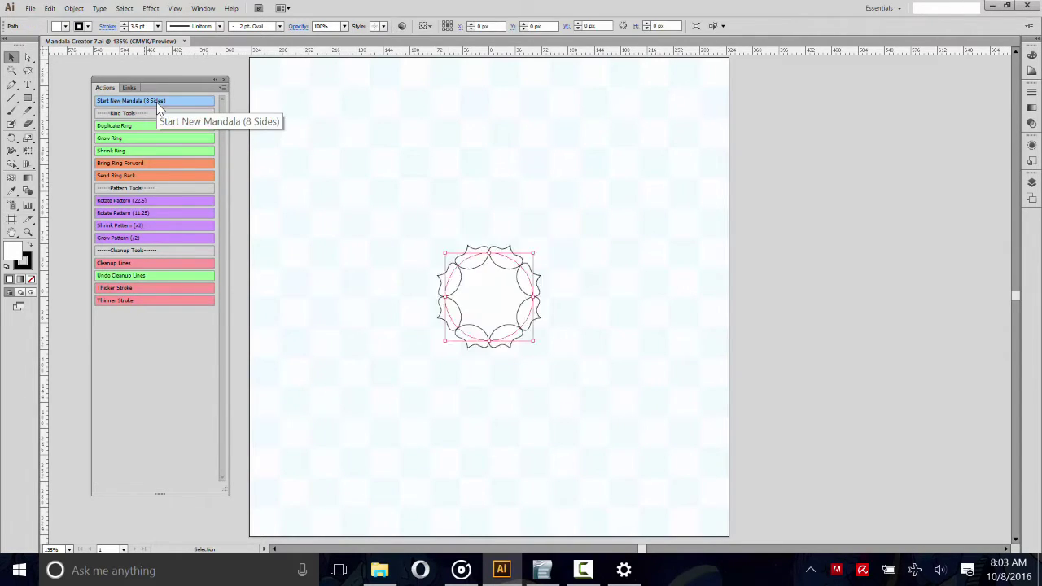
left_click(639, 402)
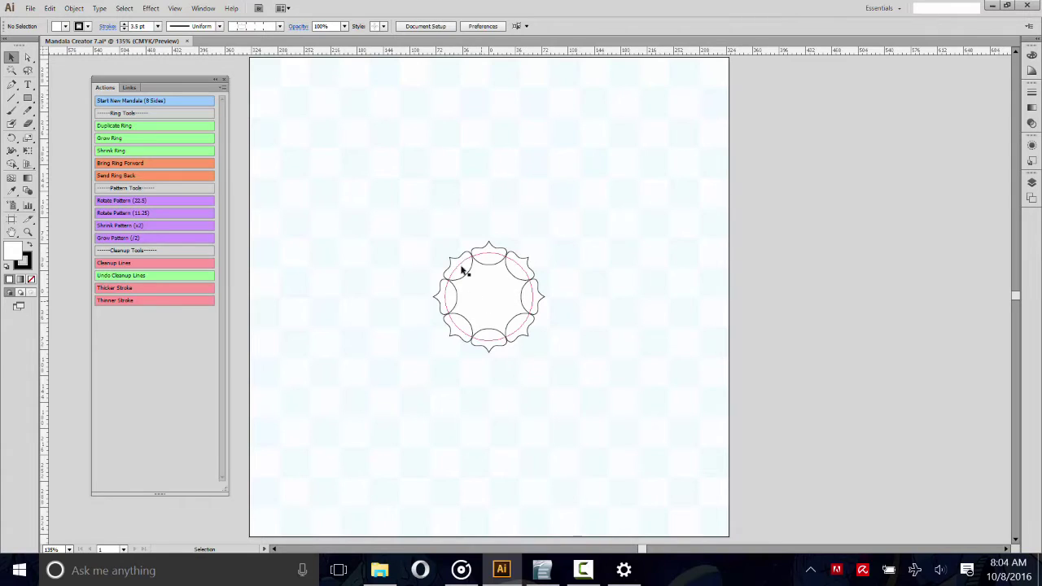
left_click(202, 10)
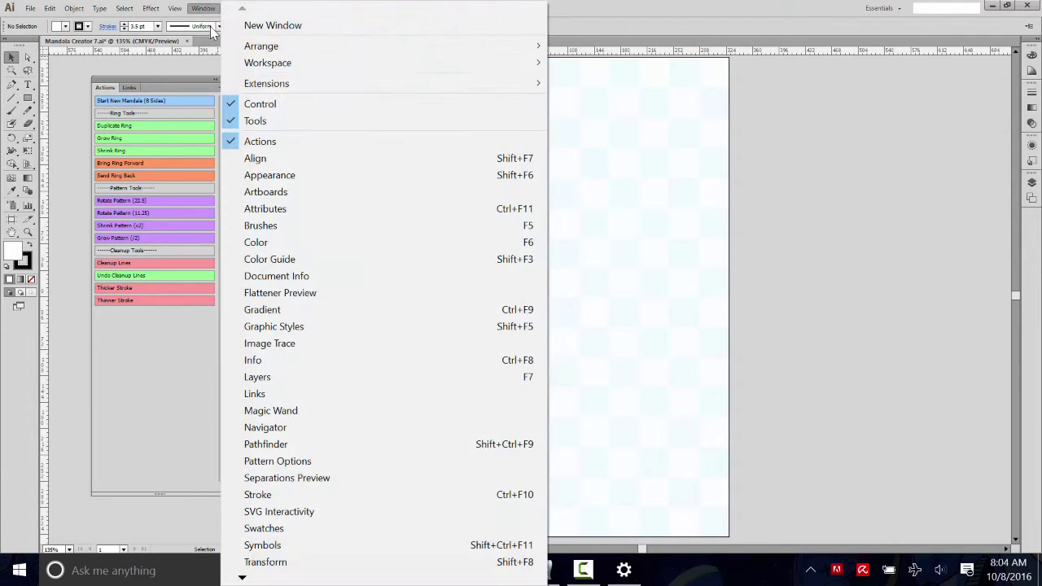
left_click(295, 222)
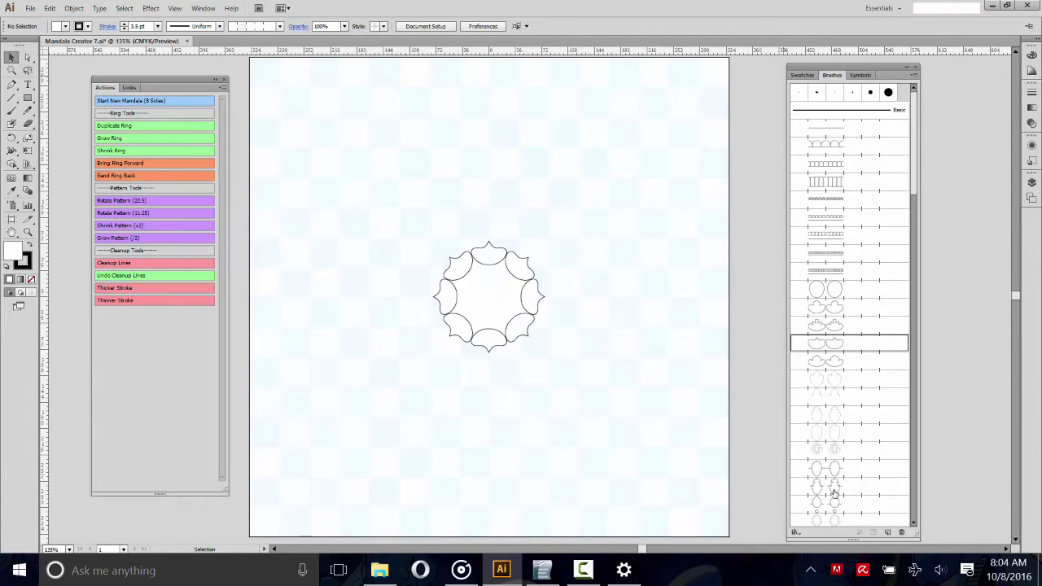
mouse_move(913, 132)
left_mouse_down()
mouse_move(903, 227)
mouse_move(918, 374)
mouse_move(913, 466)
left_mouse_up()
mouse_move(917, 425)
left_mouse_down()
mouse_move(925, 156)
mouse_move(898, 112)
left_mouse_up()
Try to run the Duplicate Ring action with no ring selected.
left_click(136, 101)
left_click(465, 285)
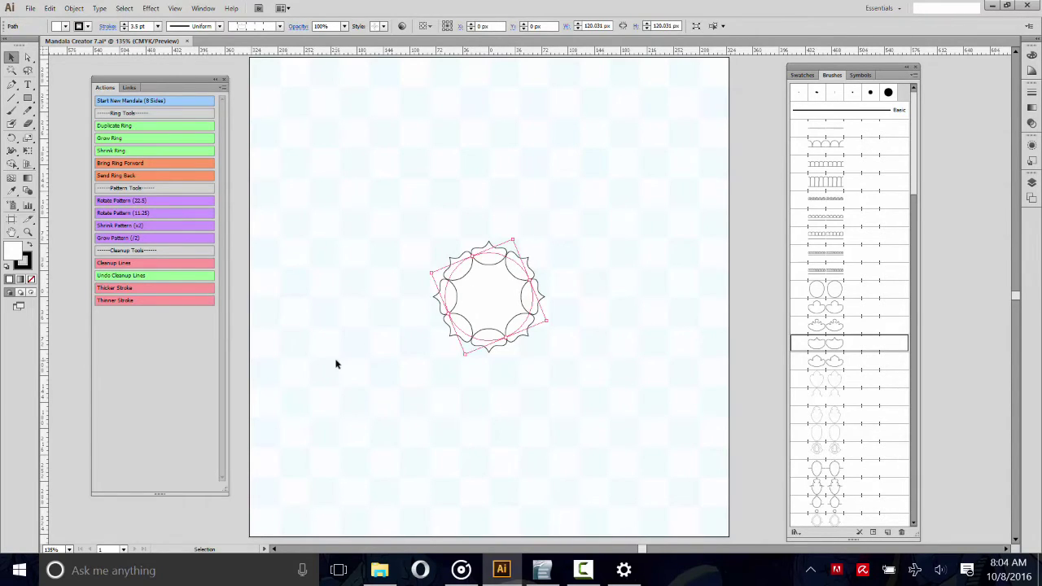
left_click(345, 376)
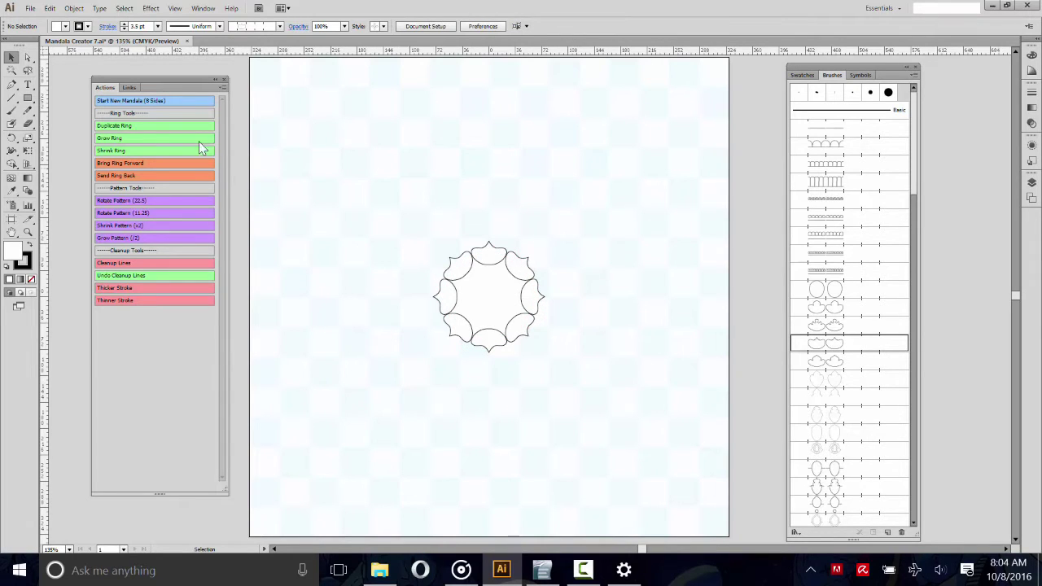
left_click(128, 125)
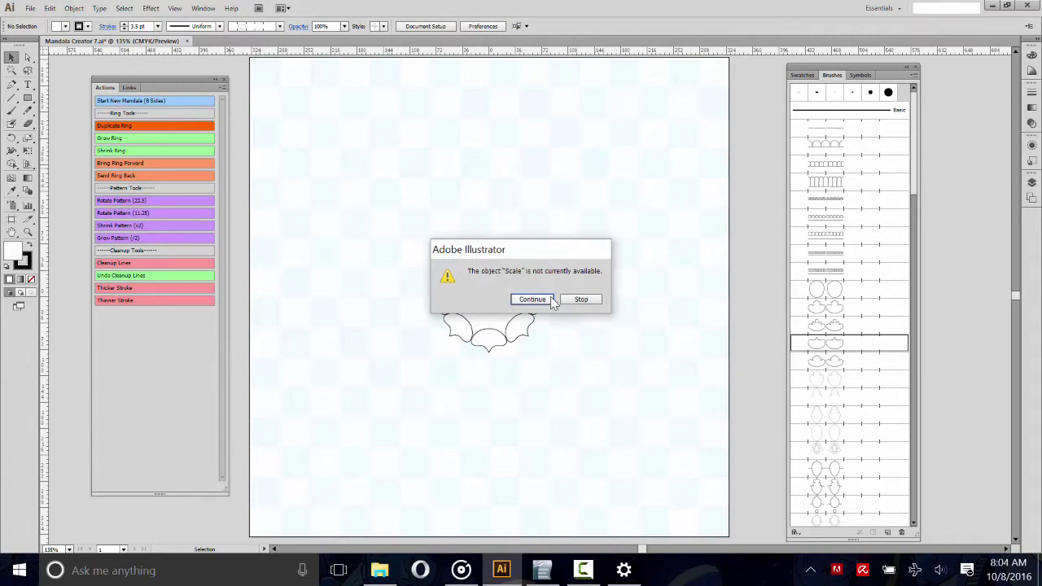
left_click(570, 301)
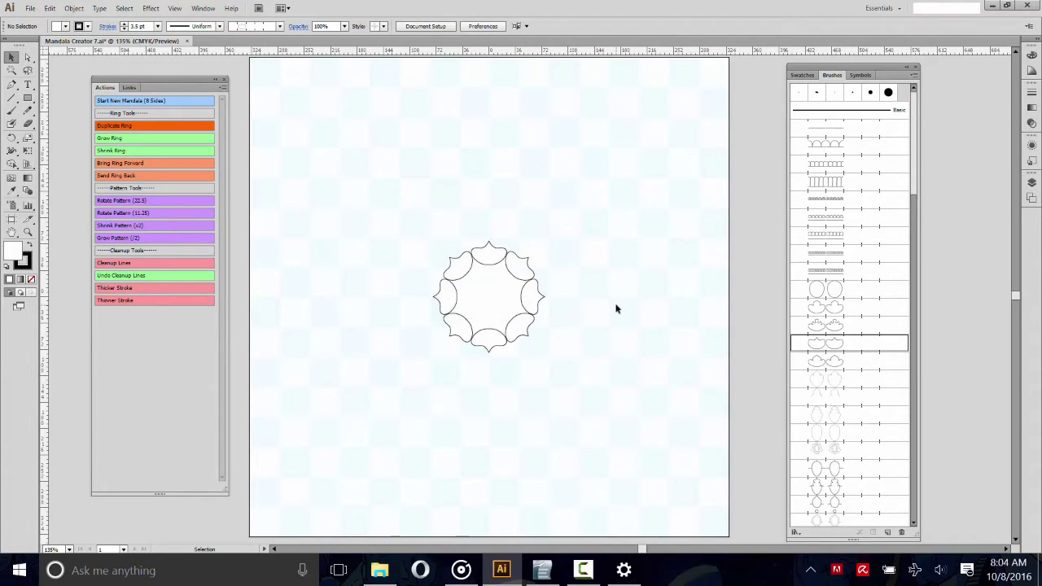
Select the centre ring and duplicate it outward repeatedly, resizing the first copy, until the outermost ring is about 288 px wide.
left_click(504, 307)
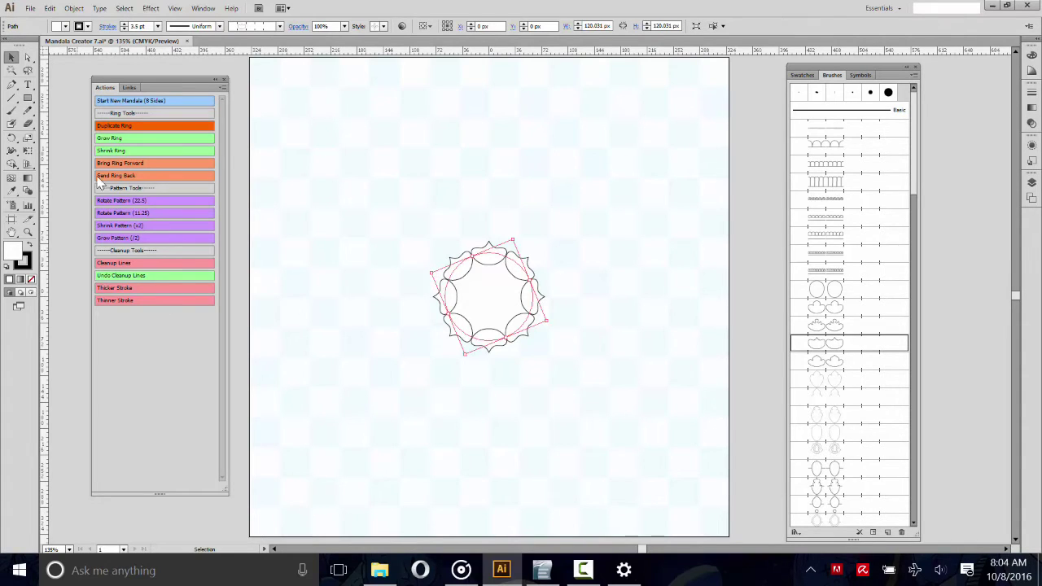
left_click(124, 135)
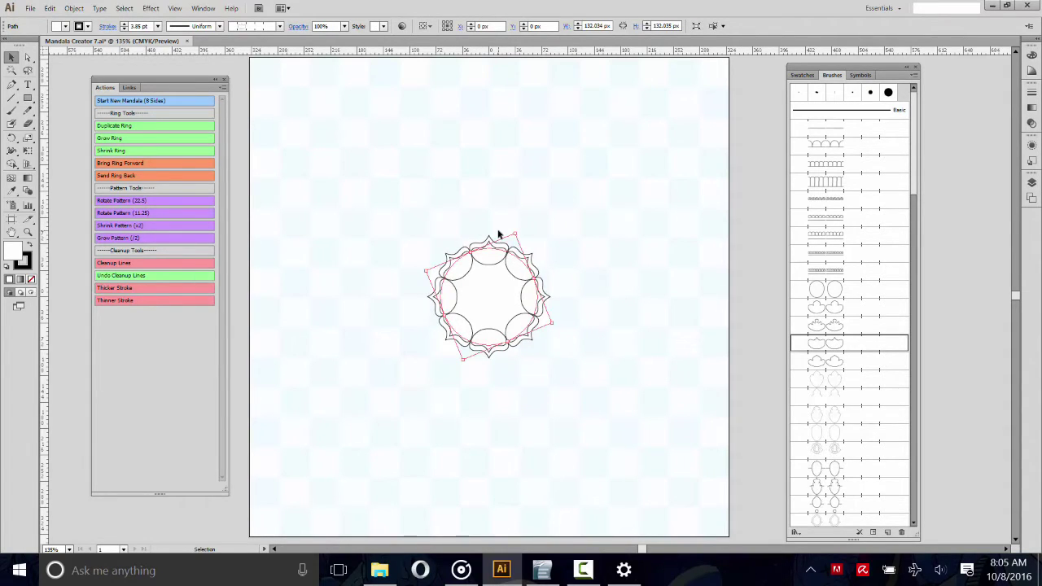
left_click(120, 139)
left_click(125, 150)
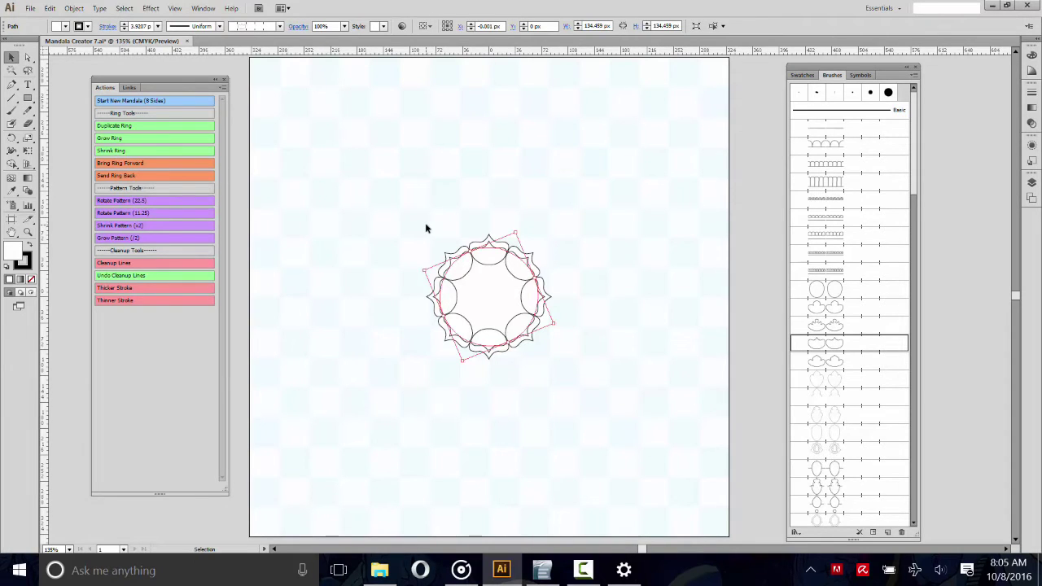
left_click(124, 128)
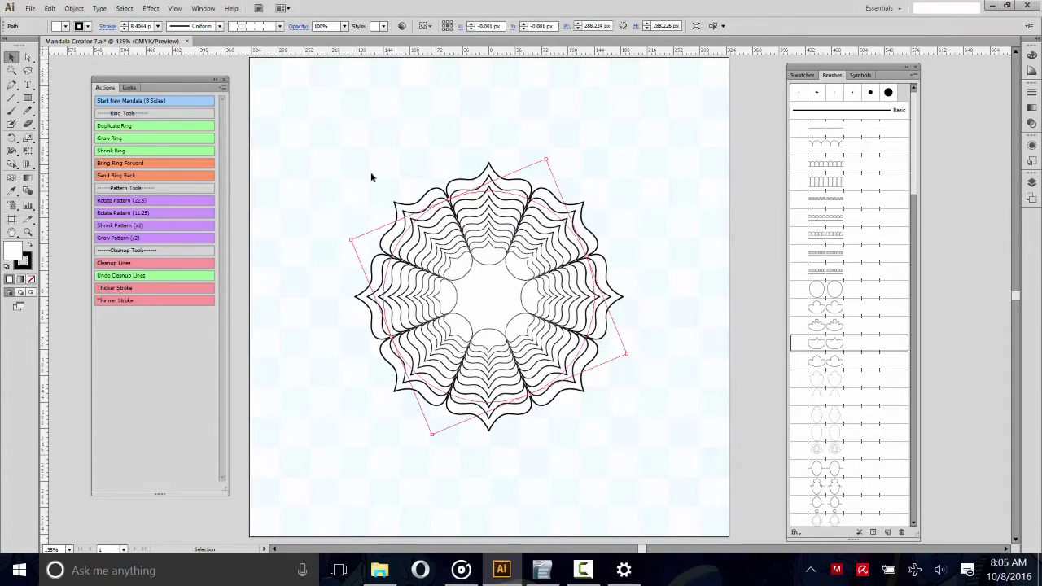
Bring the outermost ring forward over several smaller copies and send it back behind them.
left_click(121, 165)
left_click(121, 165)
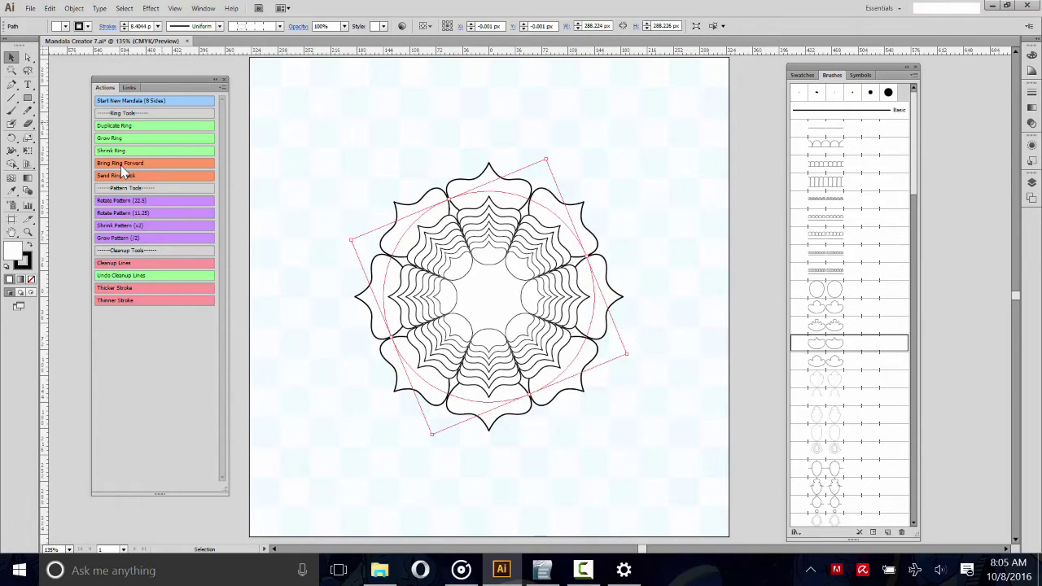
left_click(120, 165)
left_click(121, 166)
left_click(121, 165)
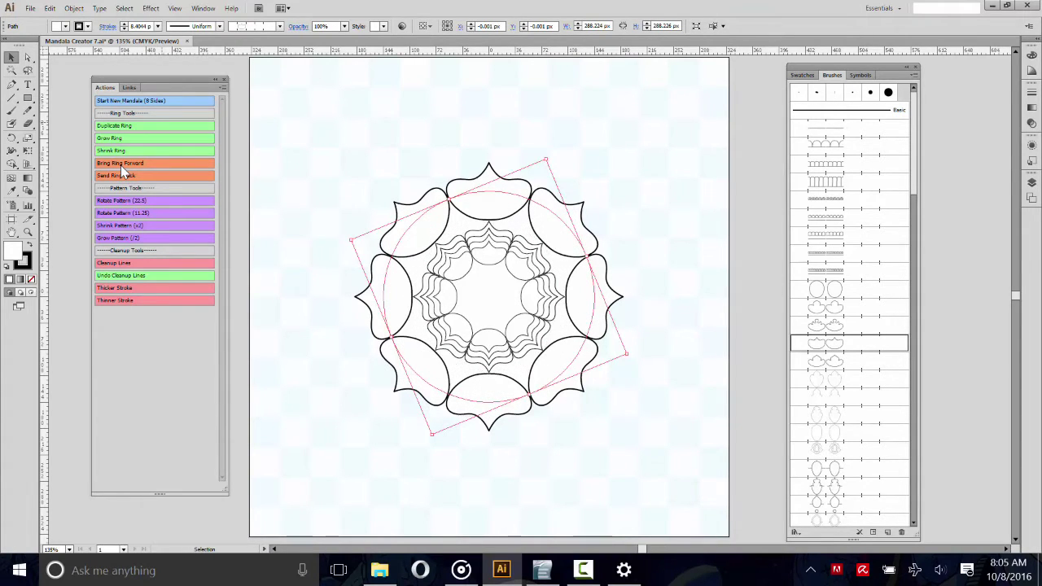
left_click(135, 178)
left_click(137, 179)
left_click(136, 179)
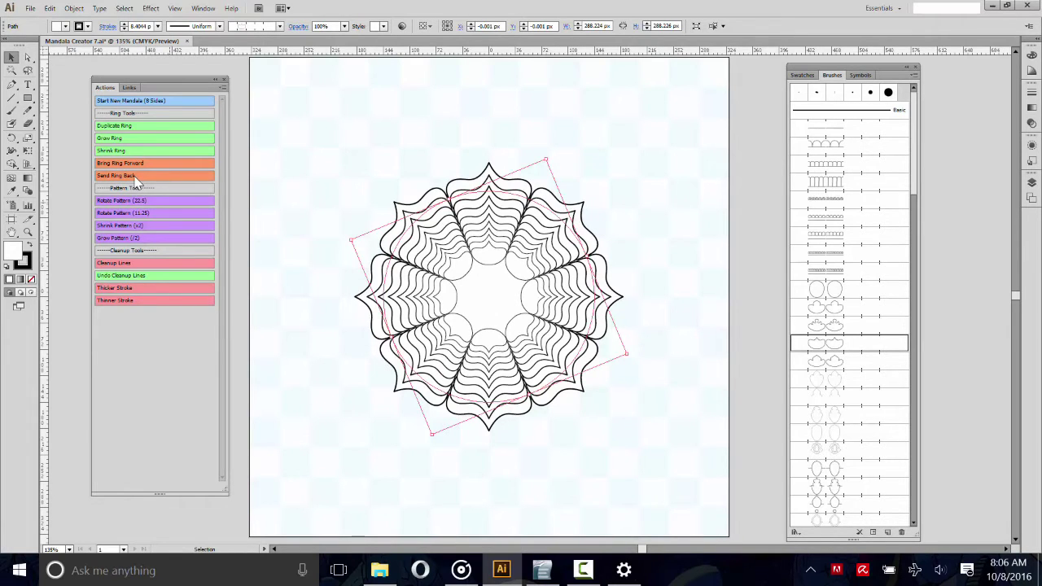
Bring the outermost ring forward over the middle copies and move it off centre toward the artboard's lower left.
left_click(128, 164)
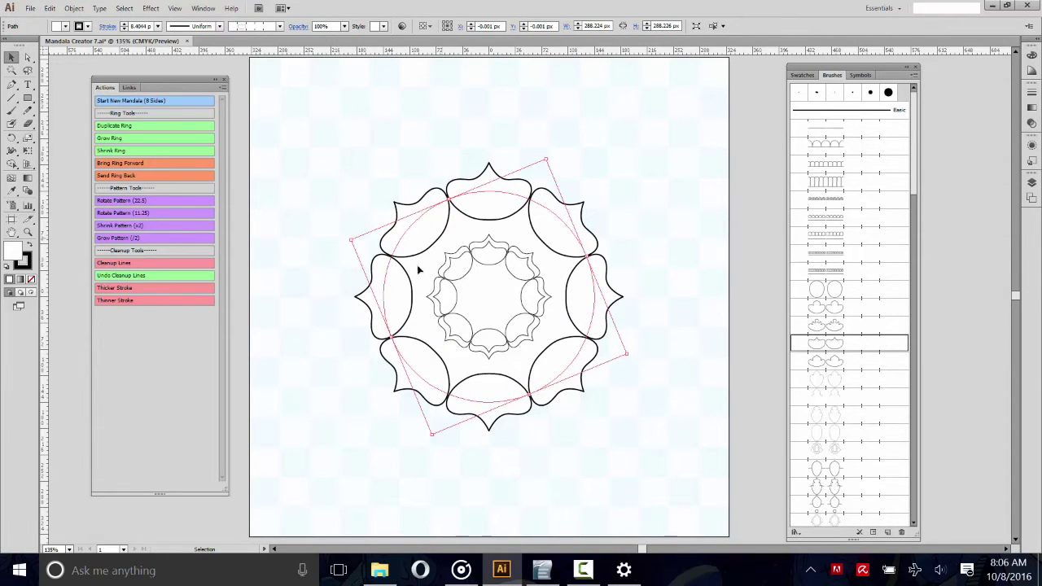
left_click_drag(521, 217, 339, 372)
left_click_drag(381, 438, 411, 425)
Delete all the rings on the artboard, start a new 8-sided mandala and select its centre ring.
left_click_drag(563, 457, 358, 142)
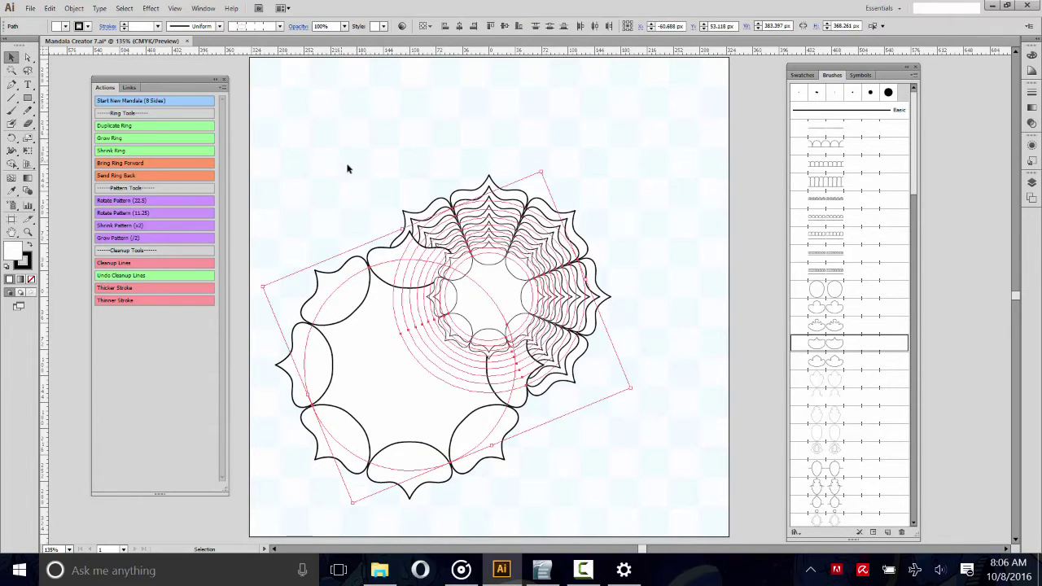
key("Delete")
left_click(134, 99)
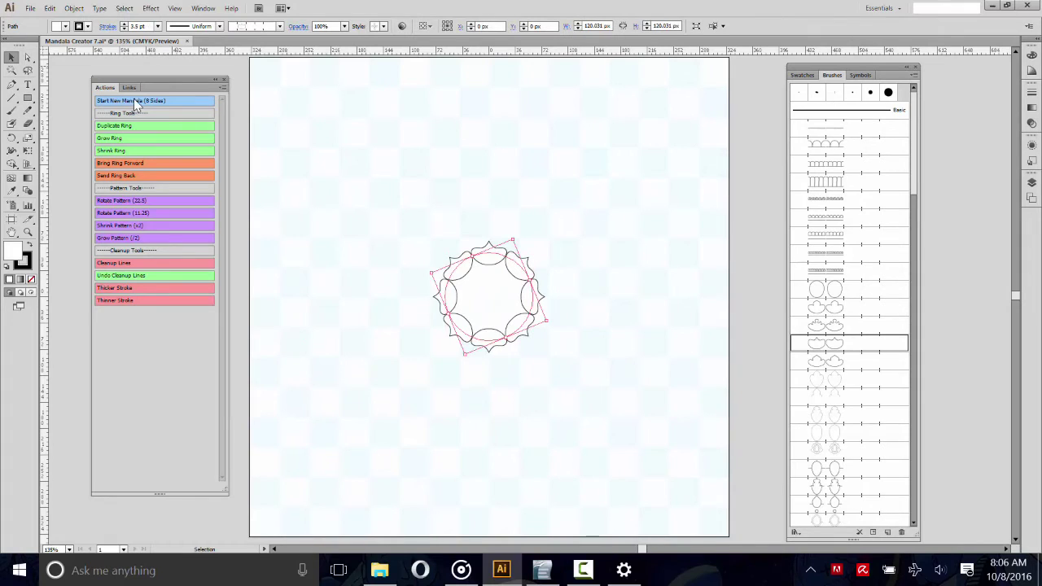
left_click(449, 245)
left_click(452, 254)
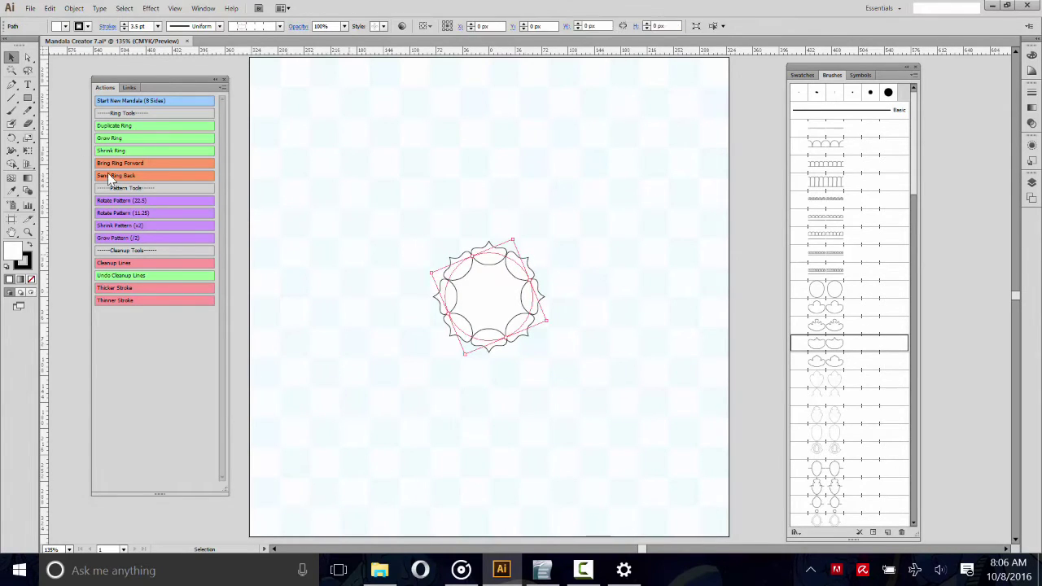
Duplicate the centre ring and rotate the copy's pattern in 22.5° increments.
left_click(117, 127)
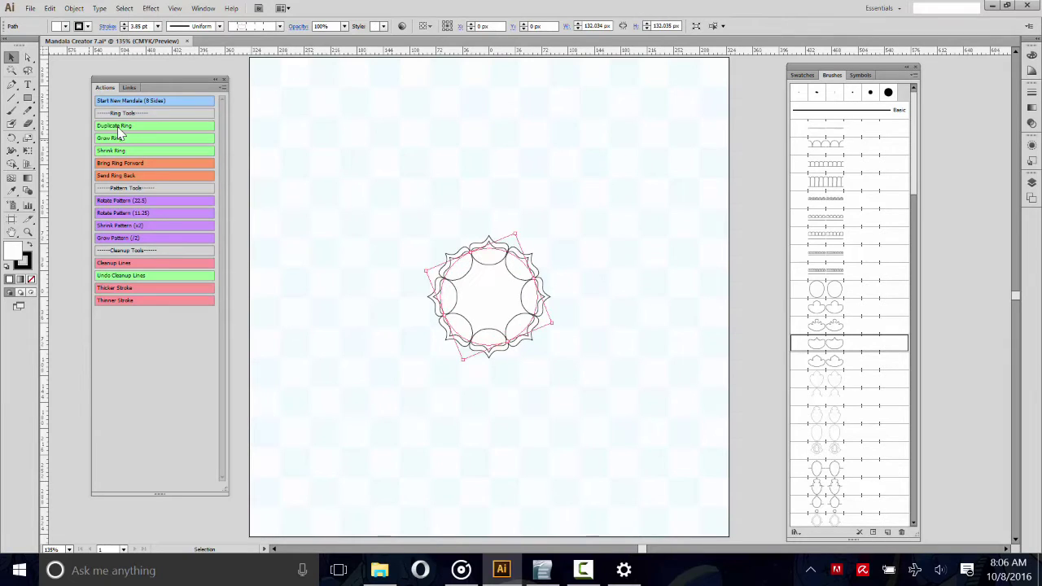
left_click(114, 201)
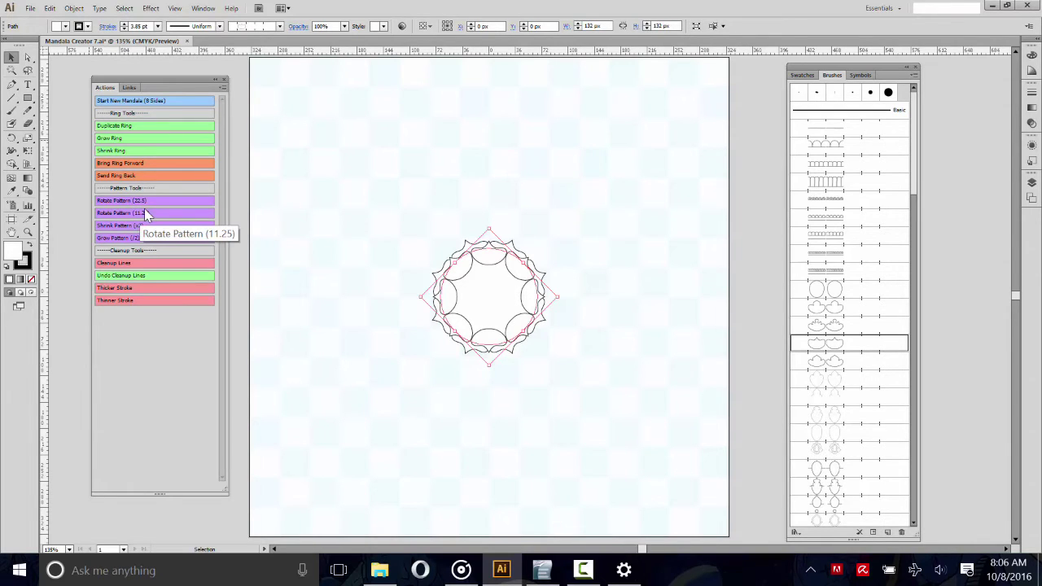
left_click(140, 201)
Rotate the outer copy's pattern repeatedly in 11.25° increments until its points sit between those of the inner ring.
left_click(145, 212)
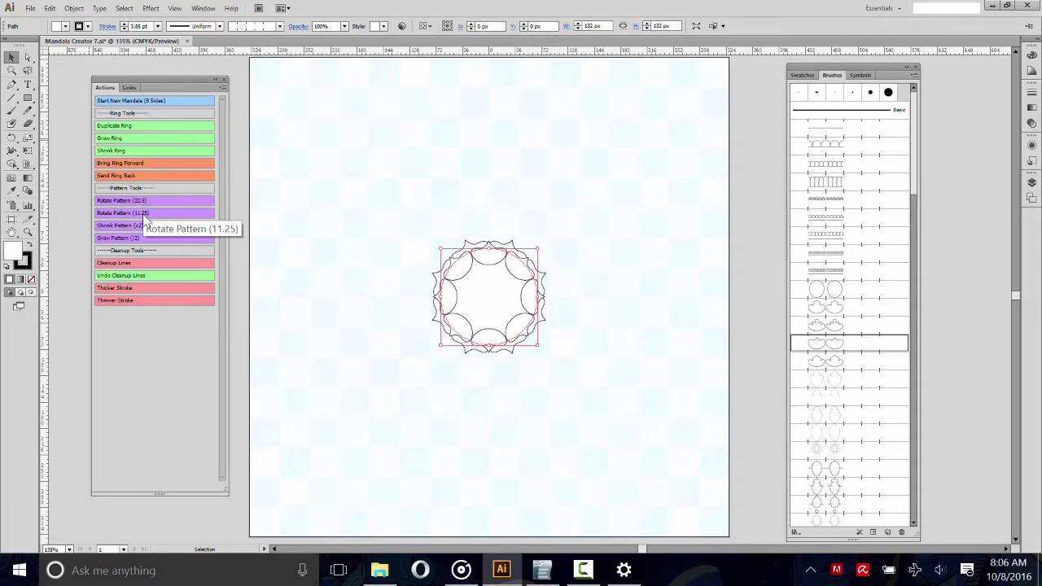
left_click(142, 213)
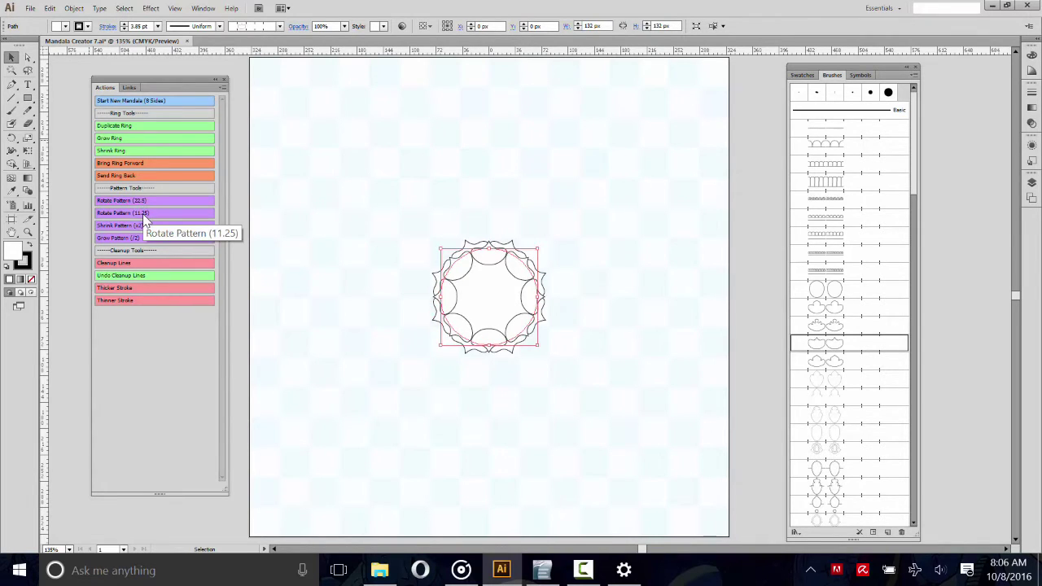
left_click(143, 213)
left_click(142, 213)
left_click(143, 213)
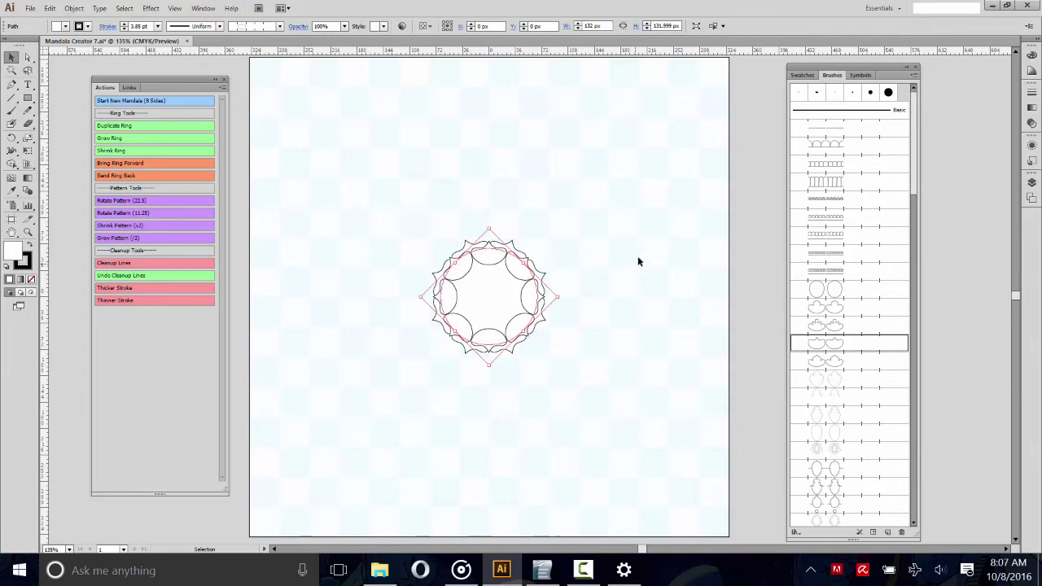
Remove the inner ring and select the remaining rotated ring.
left_click(600, 241)
left_click(501, 263)
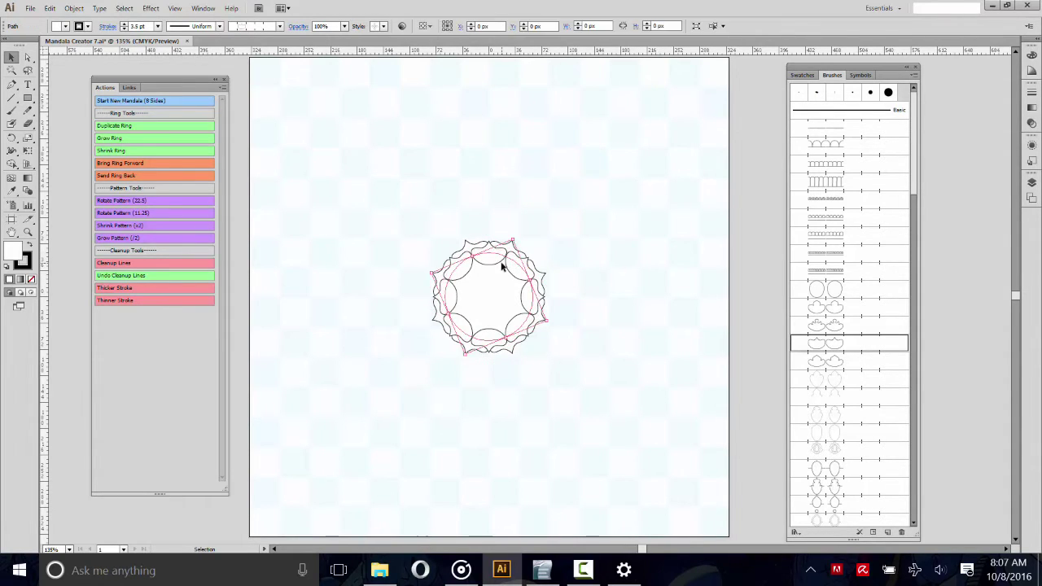
left_click(549, 252)
left_click(530, 284)
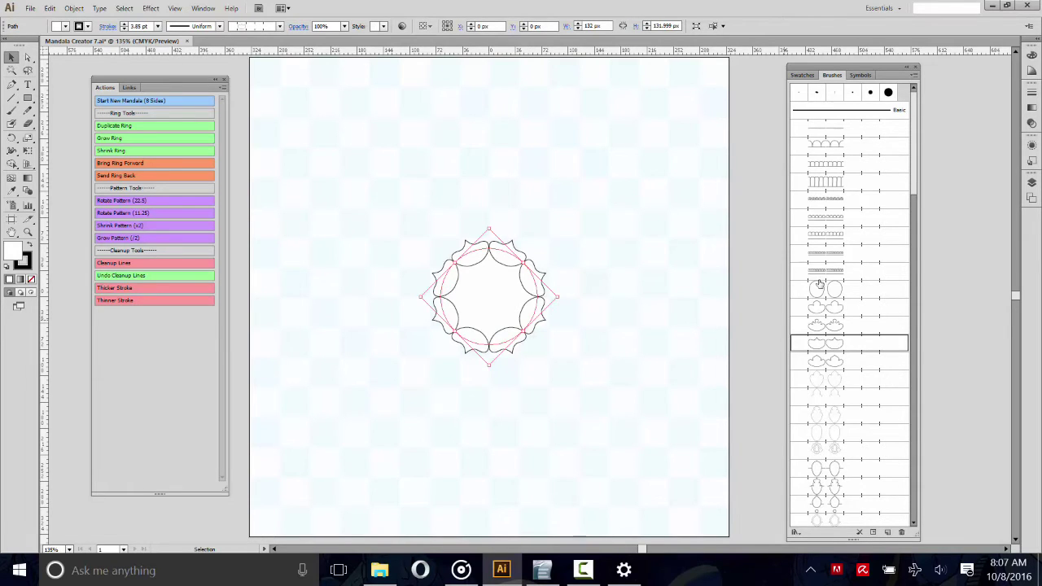
Try several pattern brushes on the ring, finishing with the pointed three-lobed petal brush.
left_click(827, 432)
left_click(826, 469)
left_click(832, 272)
left_click(831, 361)
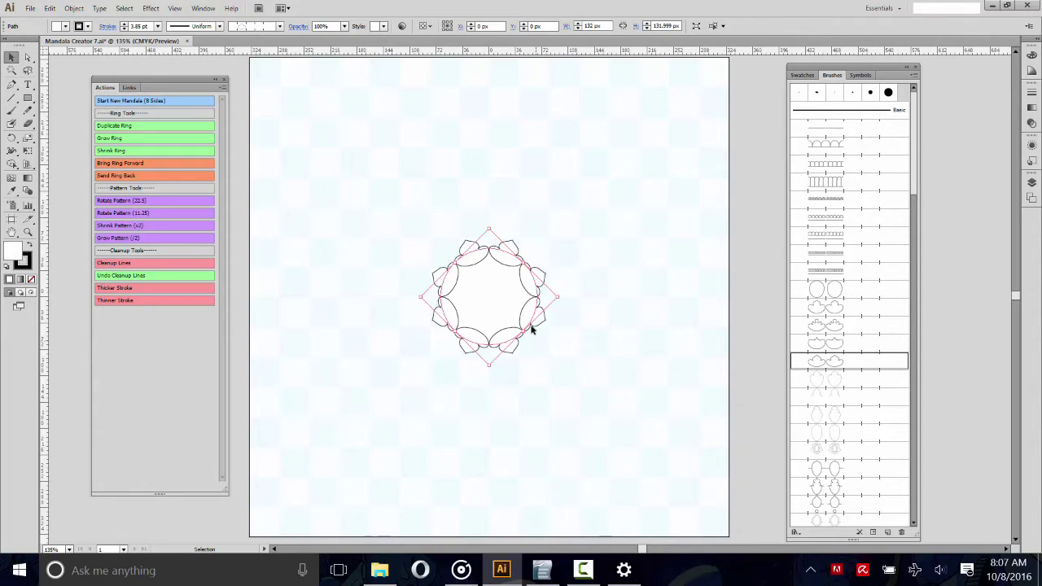
Shrink the ring's pattern once with the x2 action, reselect the ring, and enlarge the pattern twice with the /2 action.
left_click(142, 227)
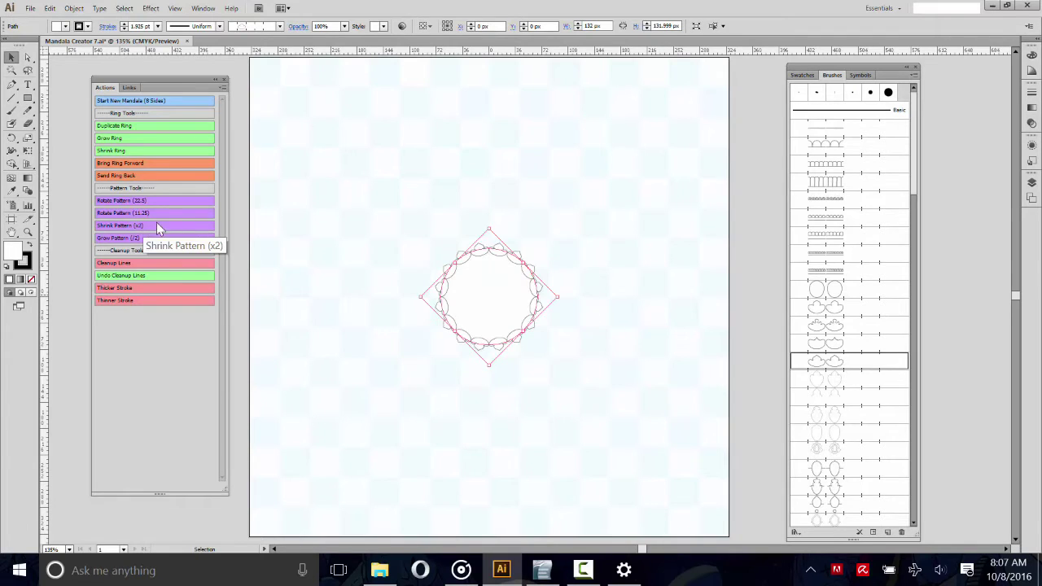
left_click(452, 421)
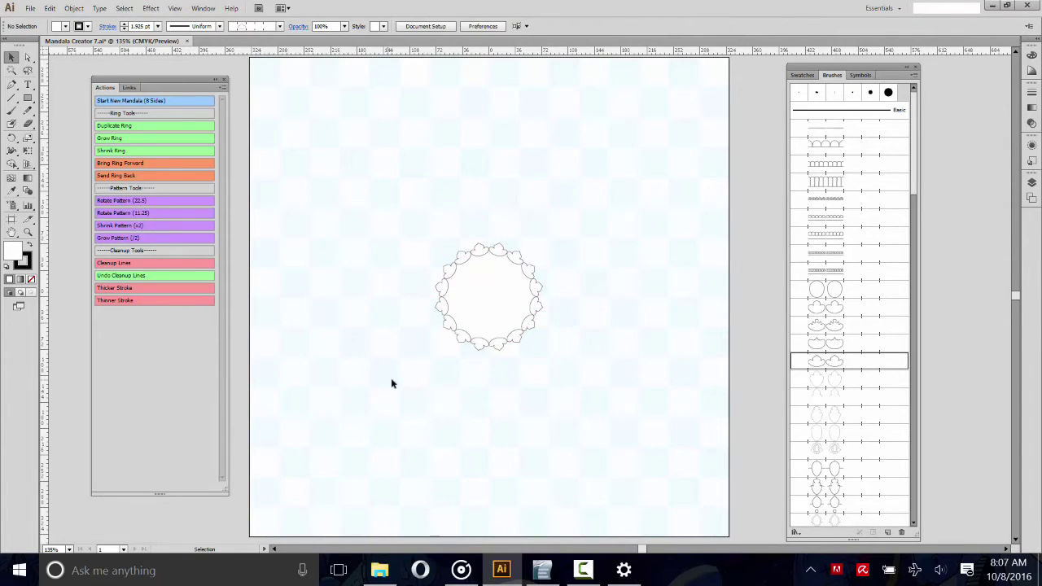
left_click(481, 314)
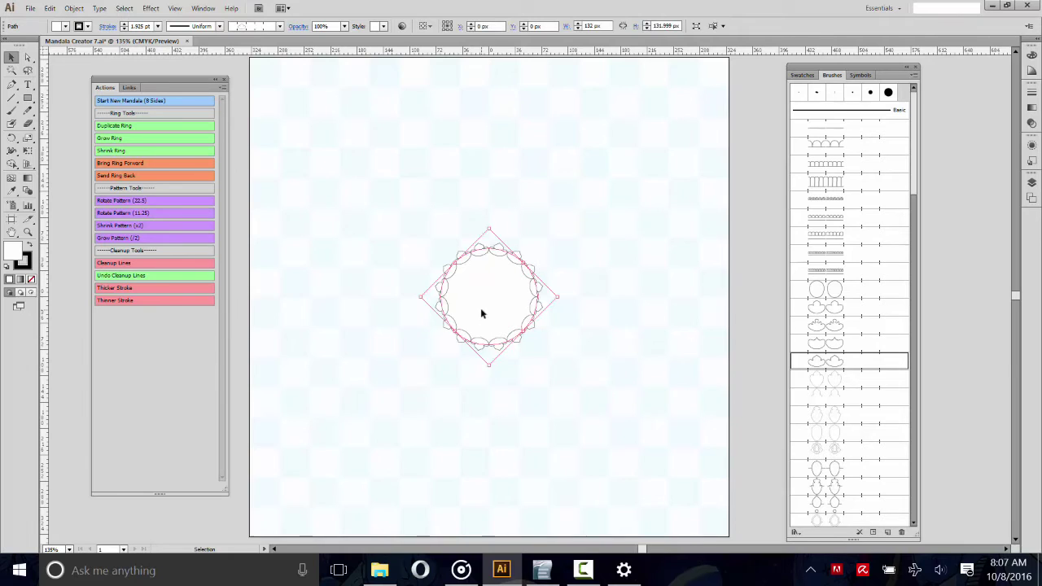
left_click(118, 239)
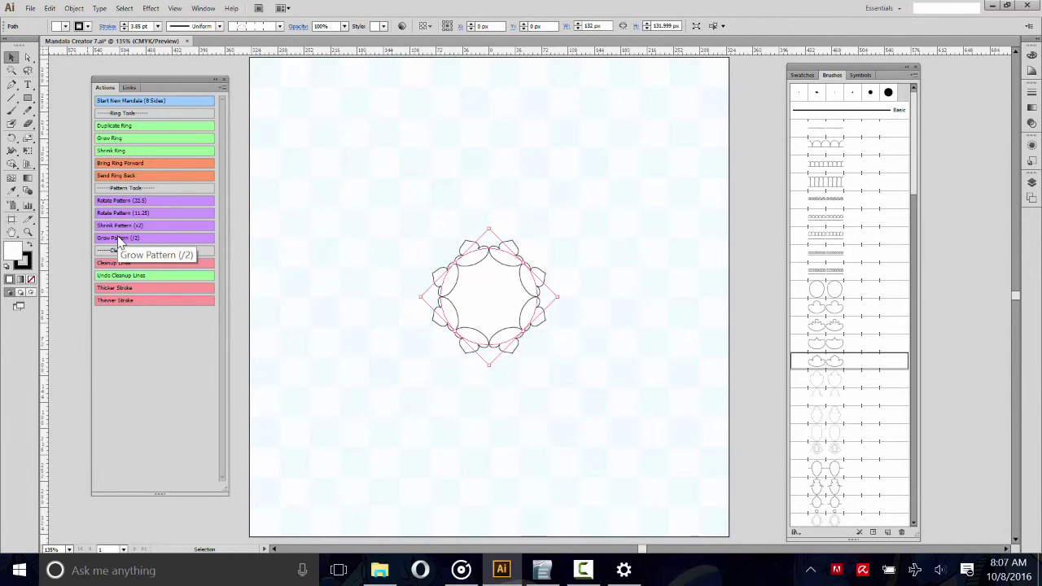
left_click(118, 239)
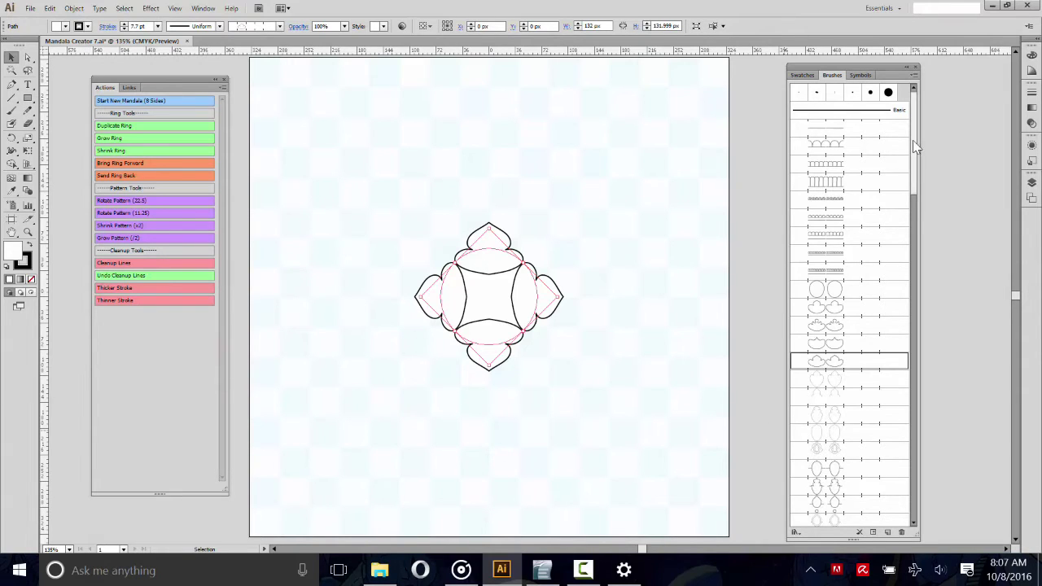
Apply the plain oval pattern brush to the ring and shrink its pattern until the stroke is 0.9625 pt.
left_click_drag(914, 144, 922, 173)
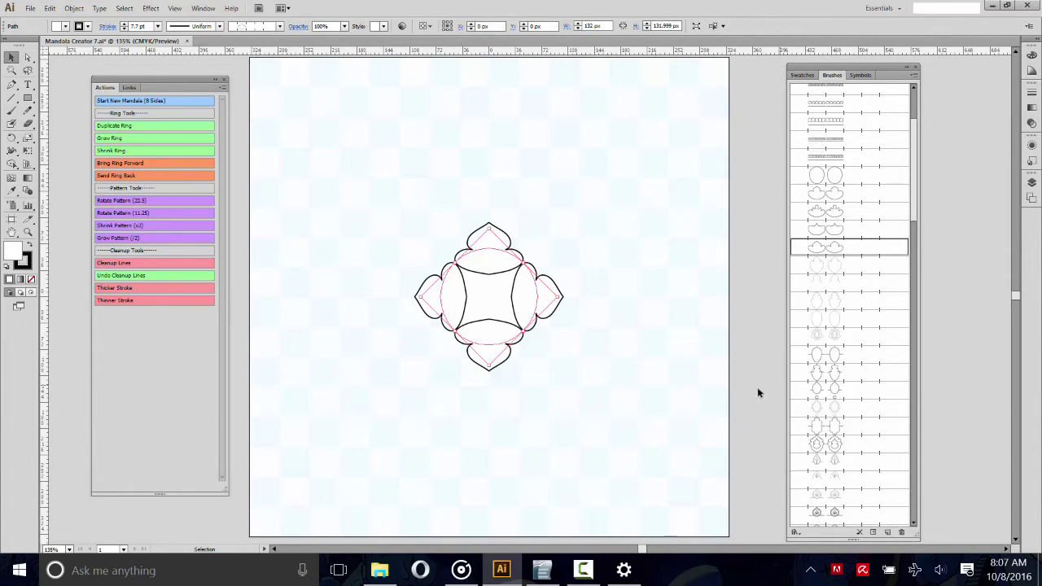
left_click(834, 176)
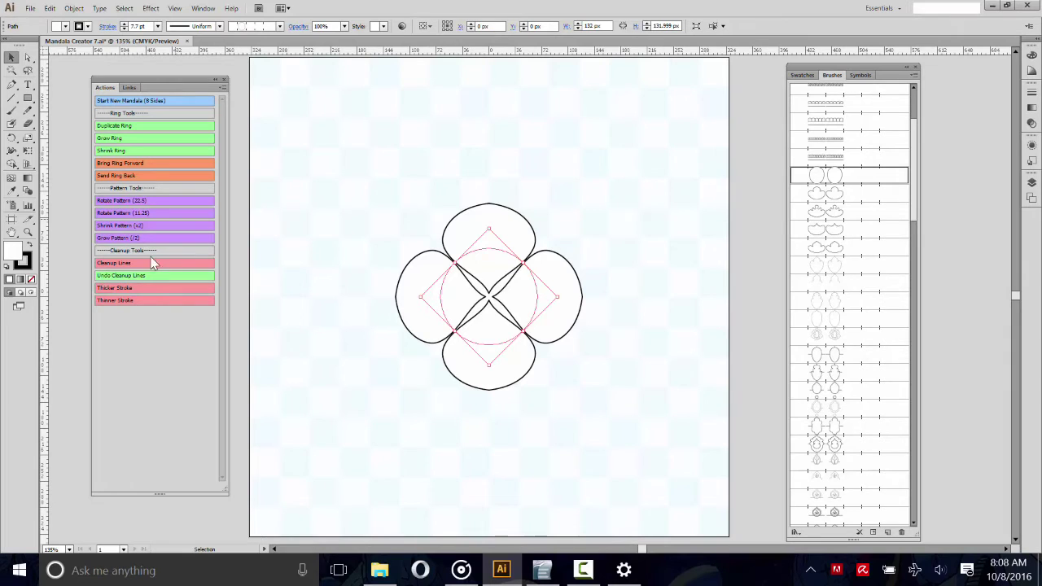
left_click(134, 229)
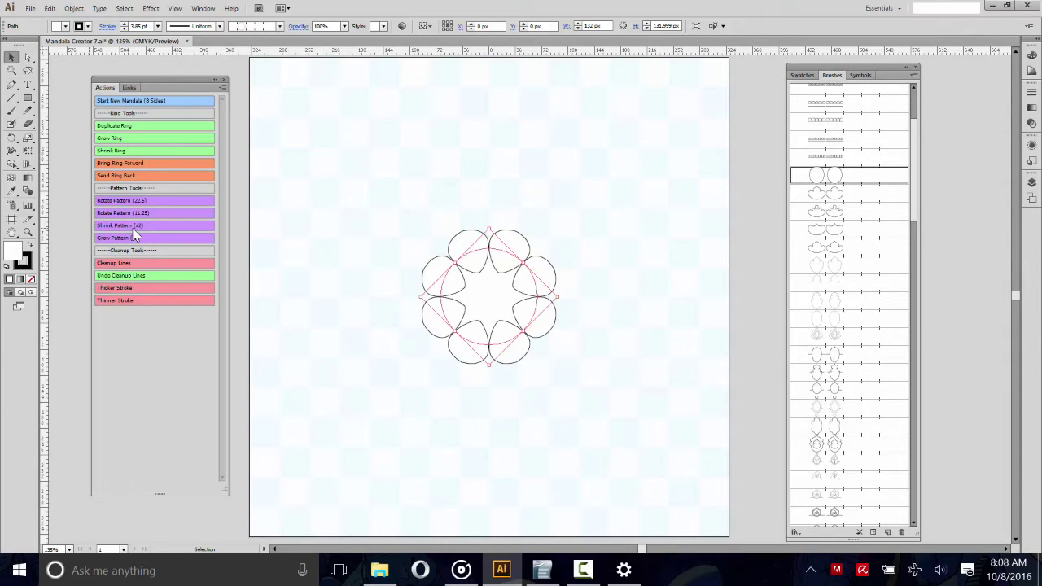
left_click(131, 237)
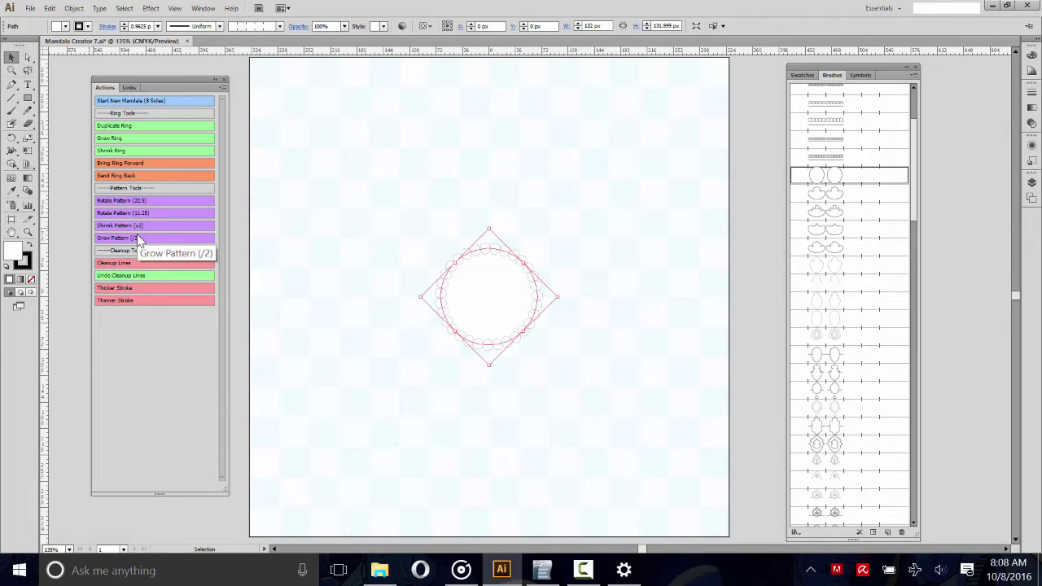
Start a new 8-sided mandala and turn its ring into an eight-petal flower with the rounded-cell brush, enlarging the pattern twice.
left_click(561, 414)
left_click(157, 101)
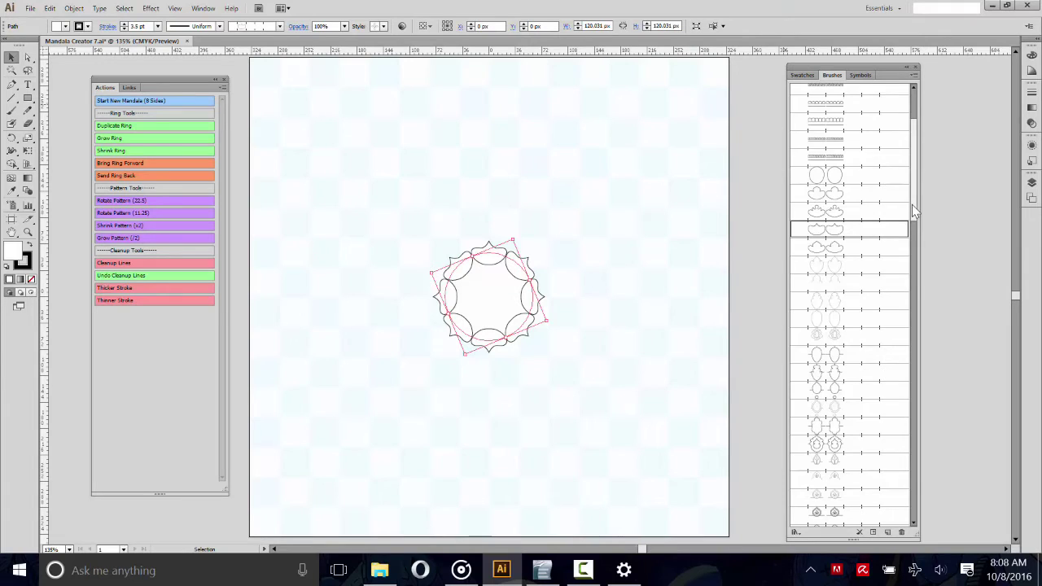
left_click_drag(912, 205, 918, 163)
left_click(824, 165)
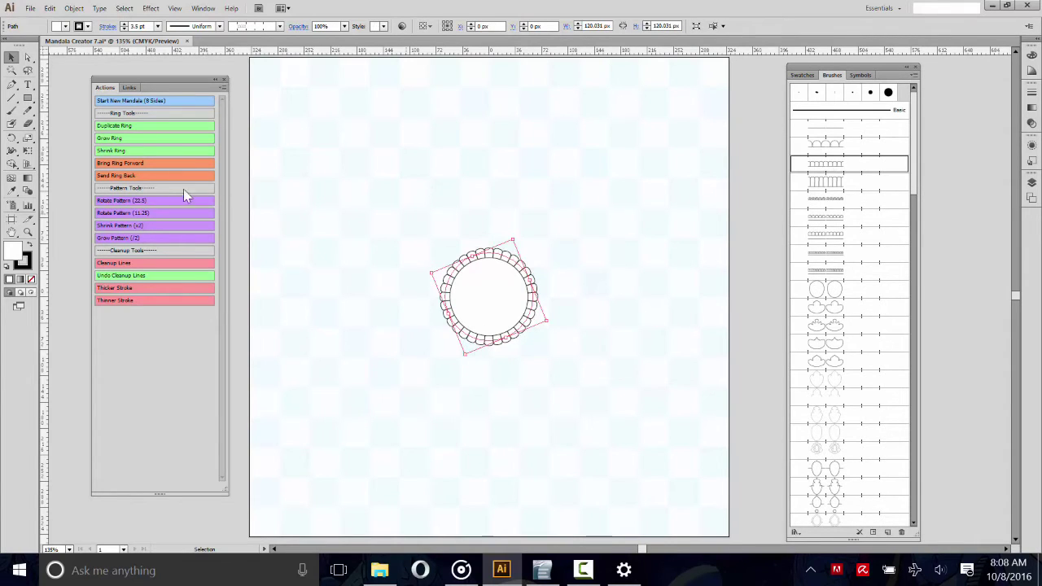
left_click(117, 240)
left_click(117, 240)
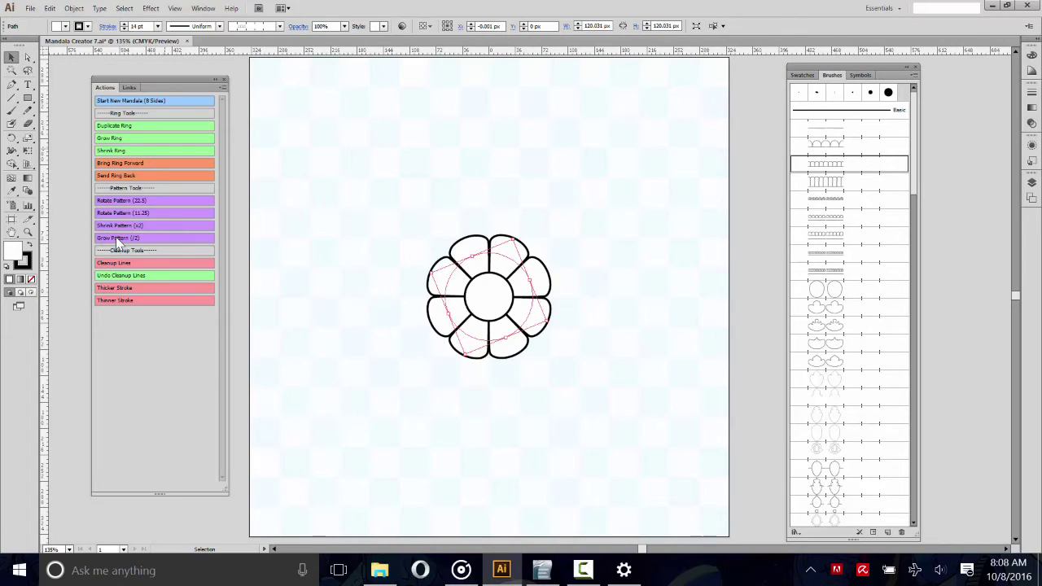
Duplicate the flower ring, give the copy the pointed petal brush with three stamens, and shrink its pattern to a 3.85 pt stroke.
left_click(106, 127)
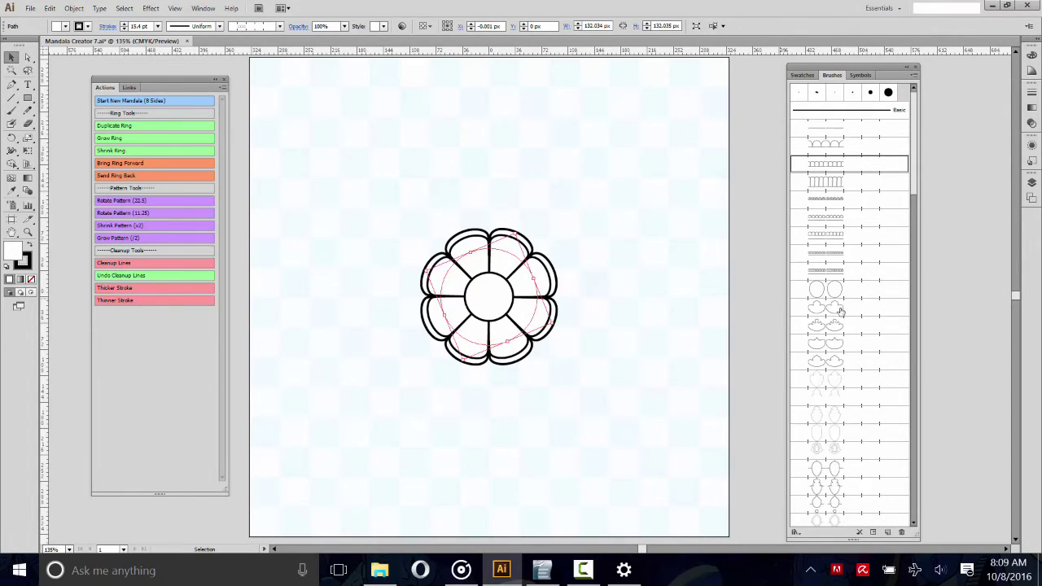
scroll(842, 318, "down", 6)
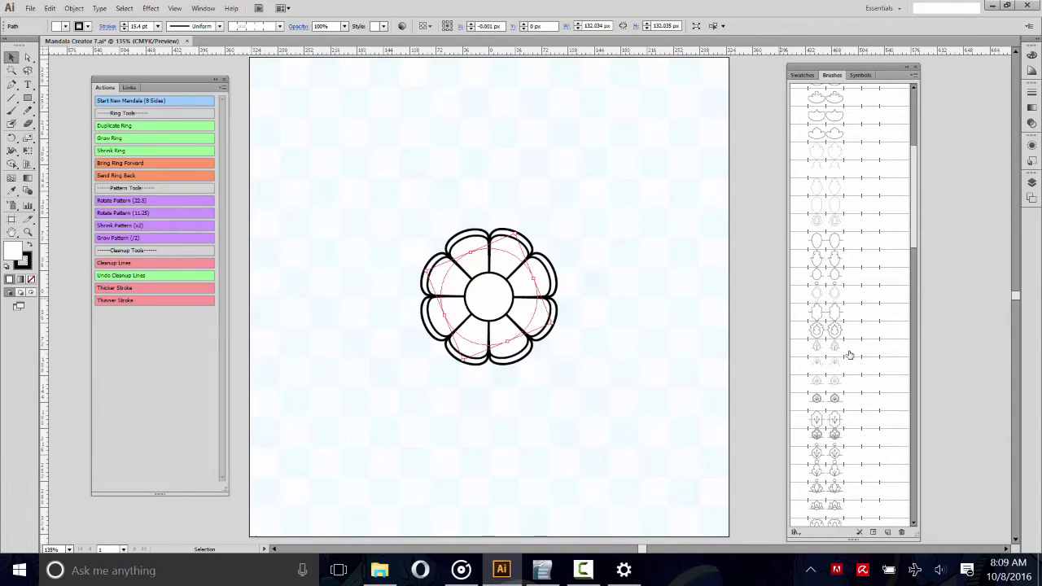
left_click(835, 457)
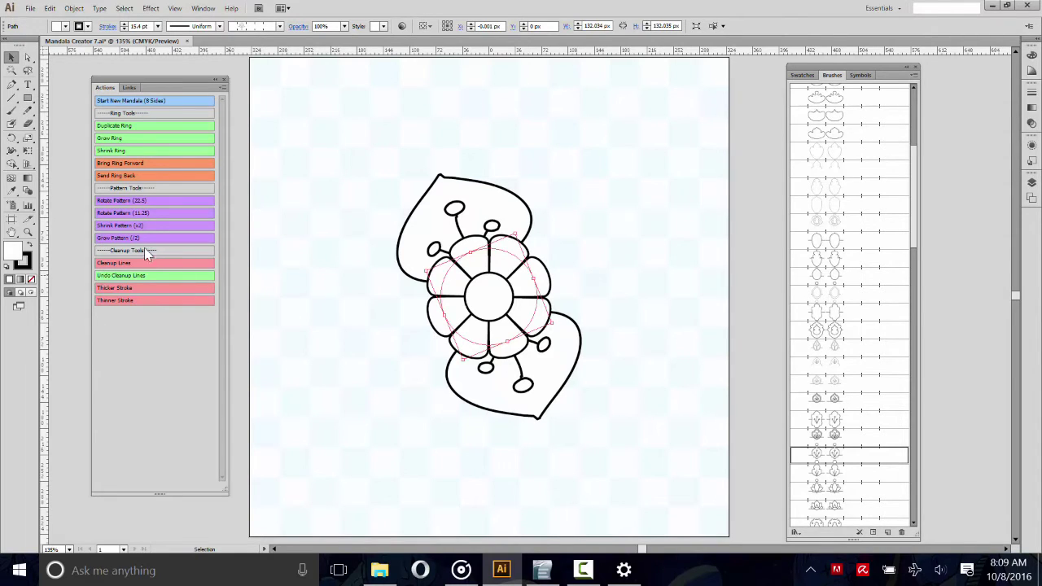
left_click(122, 225)
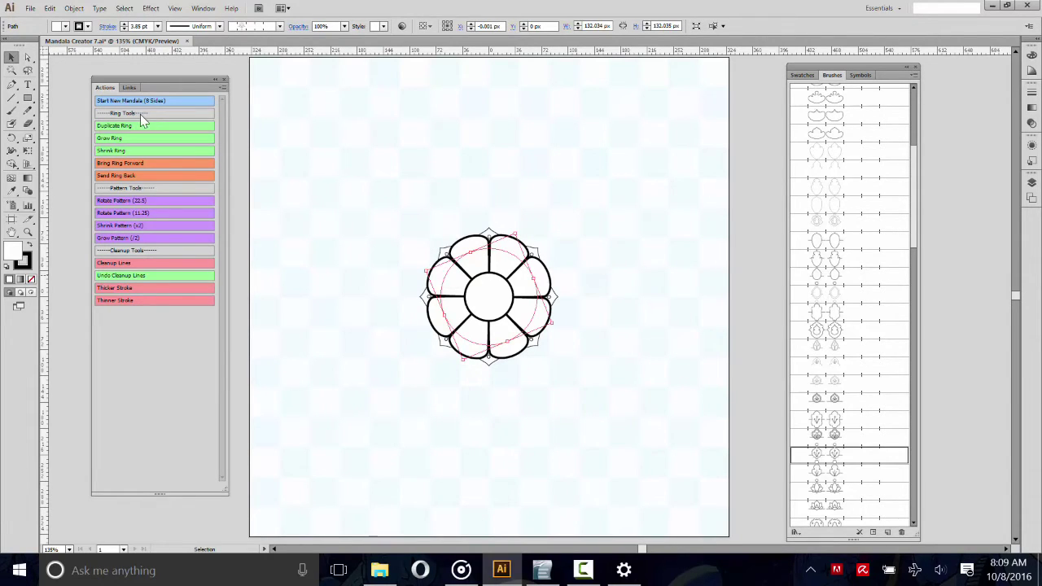
Grow the stamen-petal ring, duplicate it to about 212 px wide, and rotate the copy's pattern by 22.5°.
left_click(117, 135)
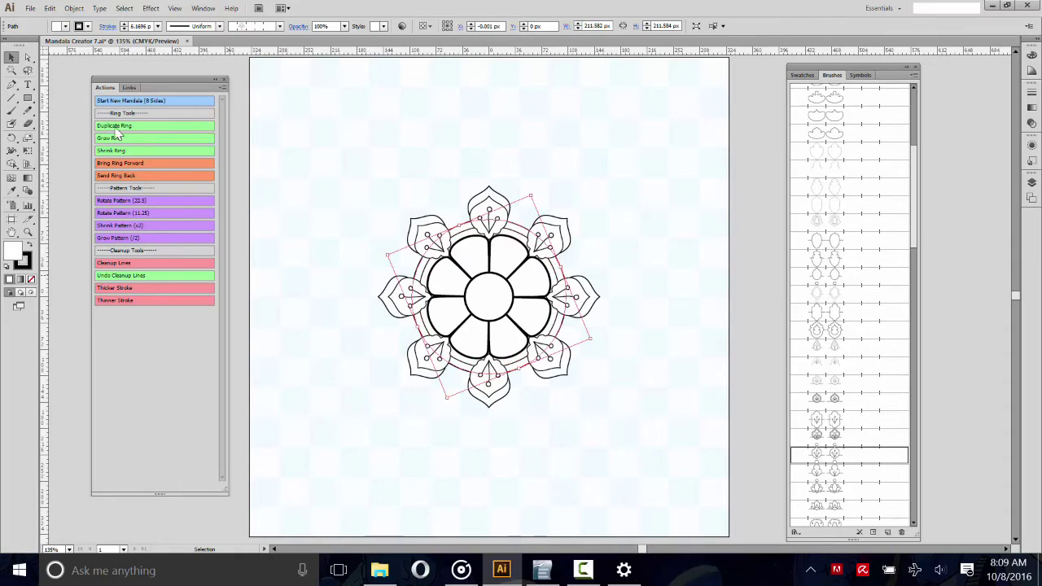
left_click(133, 201)
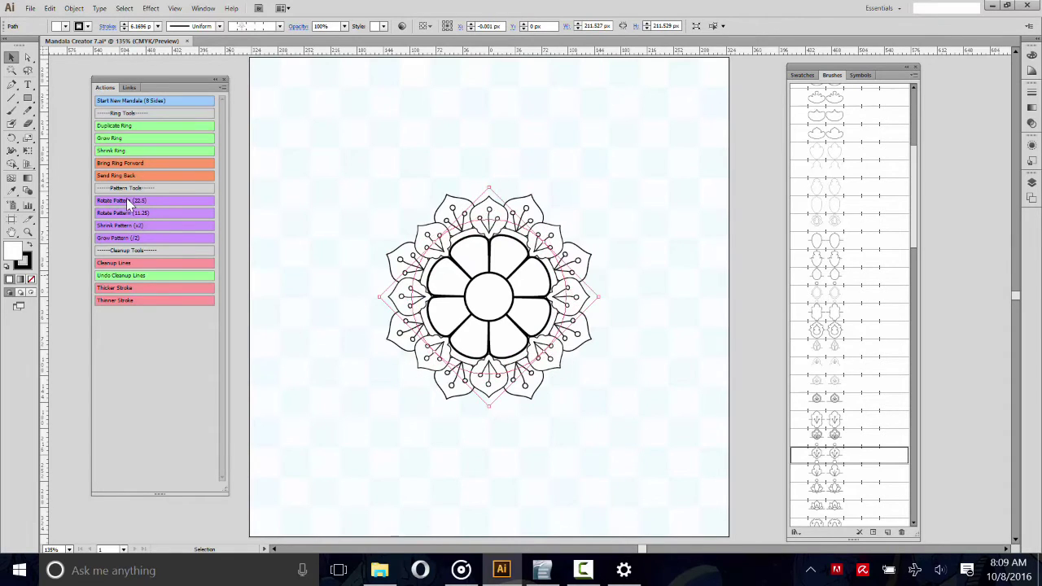
Apply the jagged multi-pointed leaf brush to the outermost ring and grow that ring to about 220 px wide.
scroll(859, 301, "down", 2)
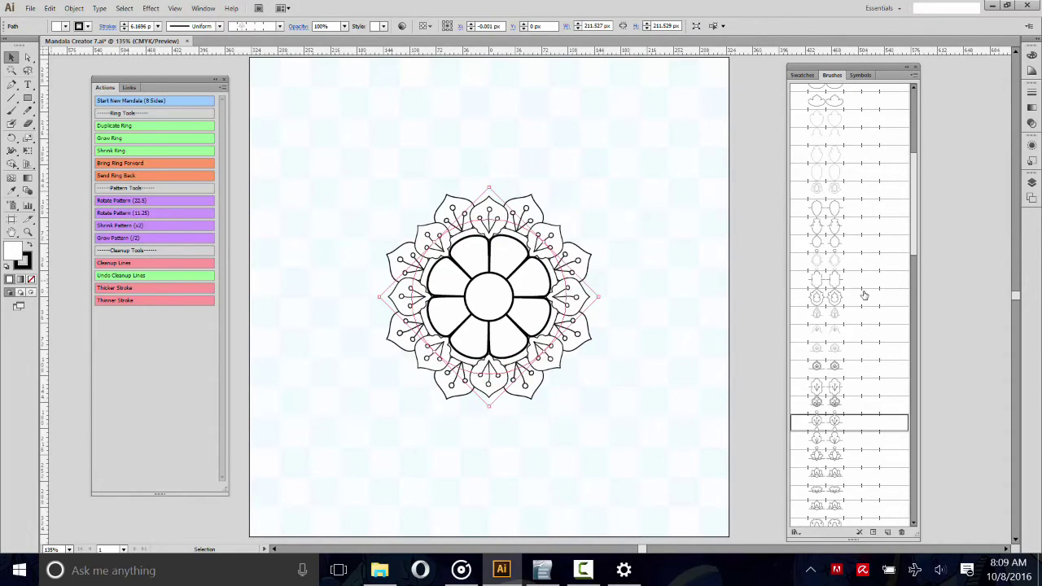
scroll(870, 338, "down", 1)
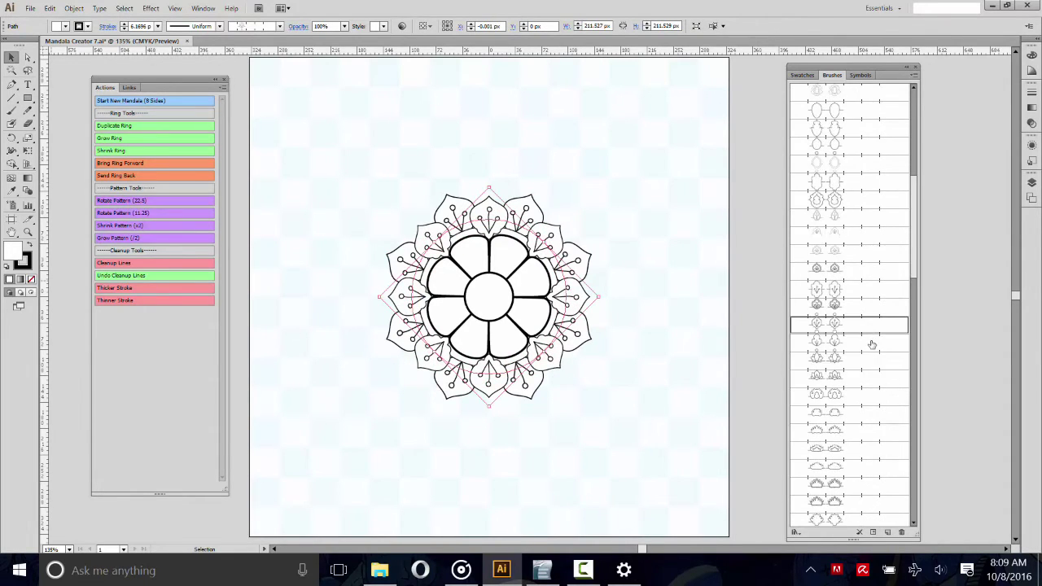
left_click(832, 450)
scroll(839, 464, "down", 4)
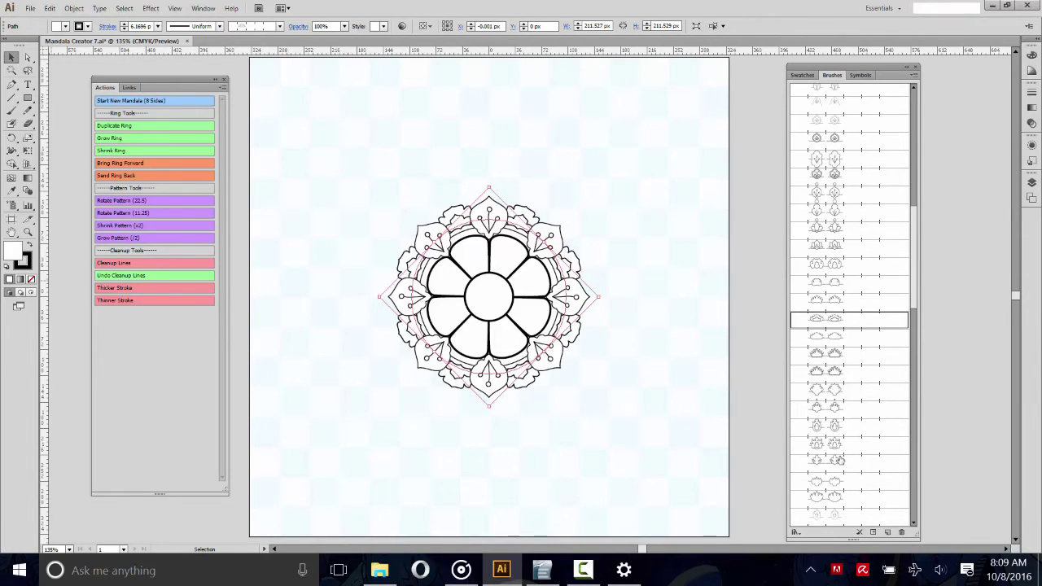
left_click(835, 374)
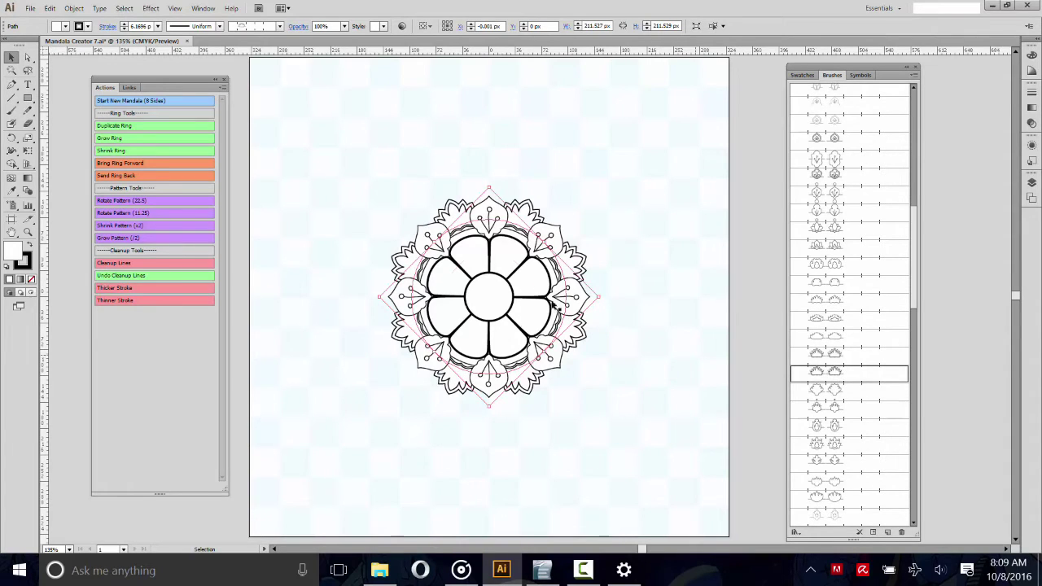
left_click(122, 139)
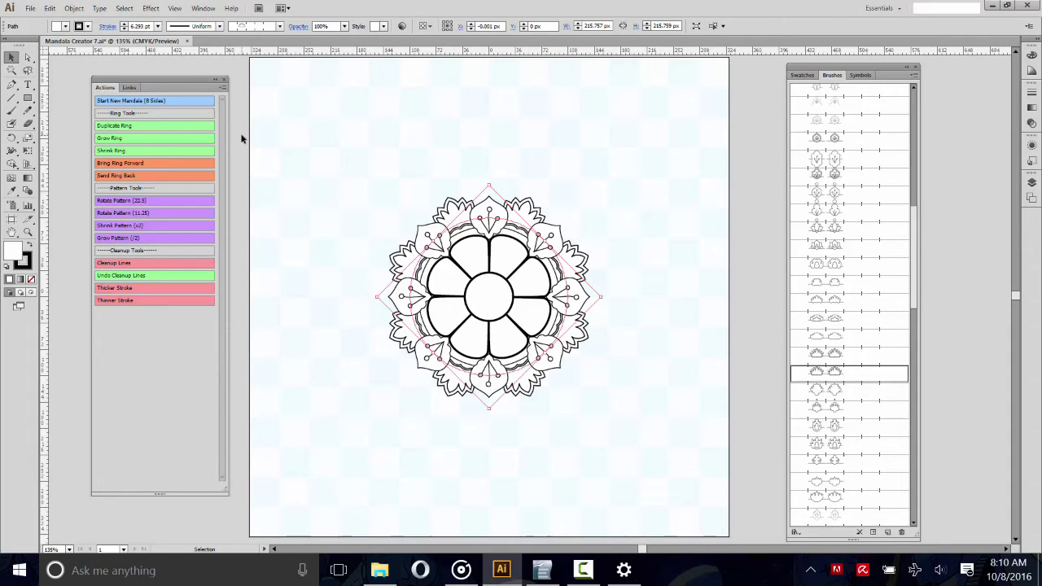
left_click(115, 139)
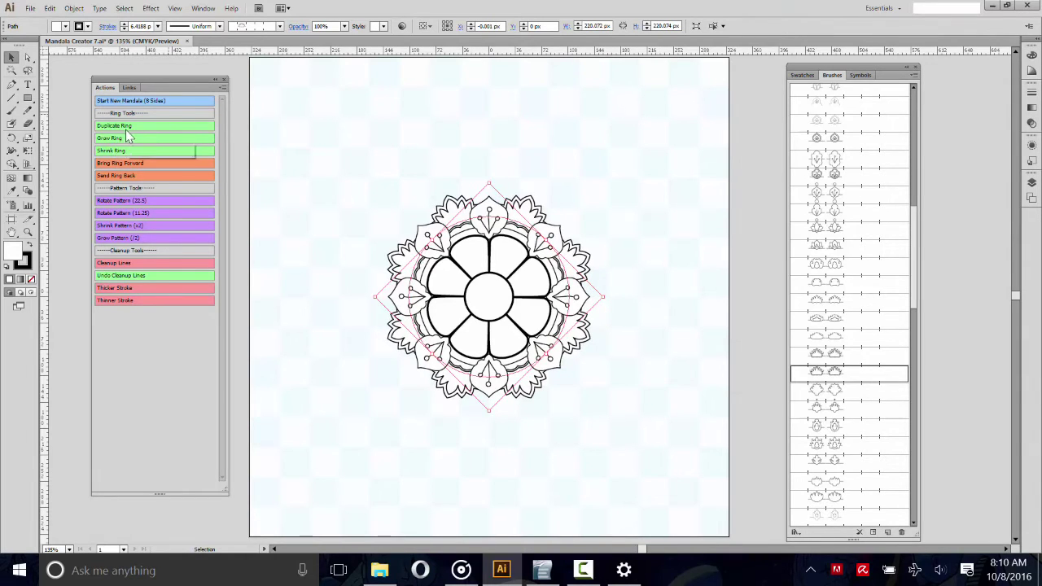
Duplicate the outermost leaf ring, give the copy the scalloped lobe brush, and grow it to about 273 px wide.
left_click(126, 128)
scroll(823, 242, "down", 5)
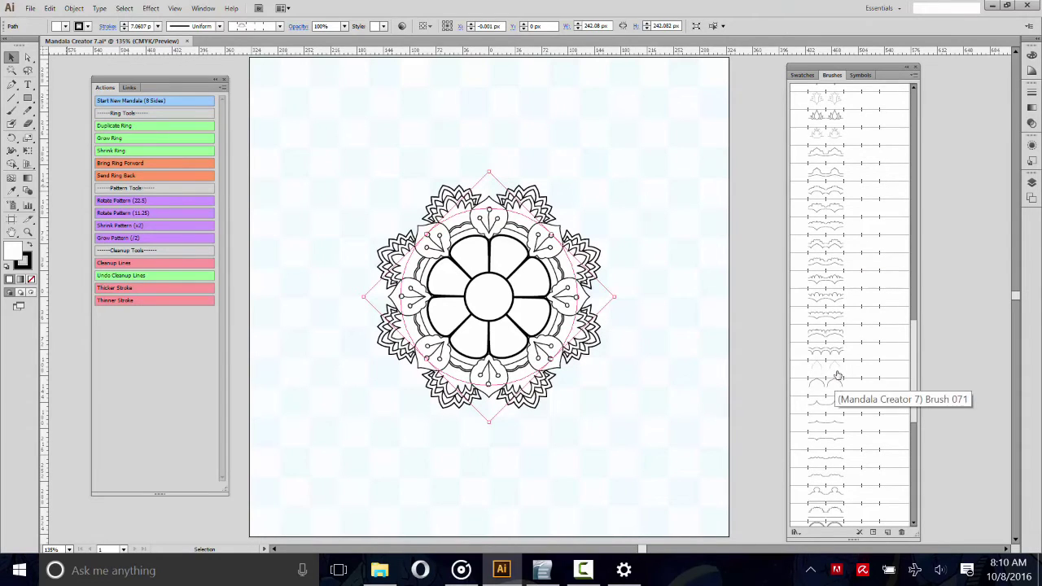
left_click(834, 339)
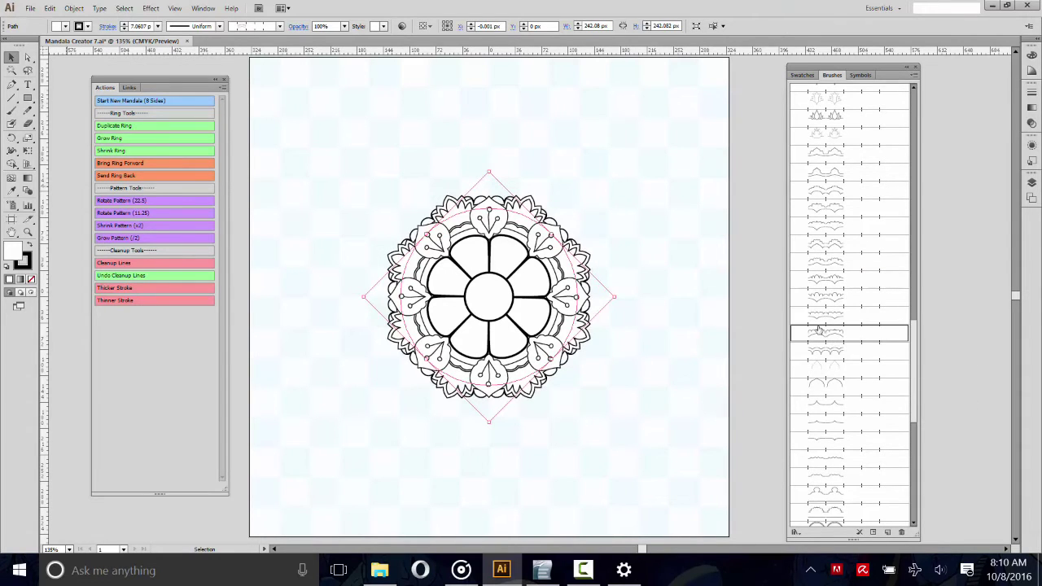
left_click(125, 140)
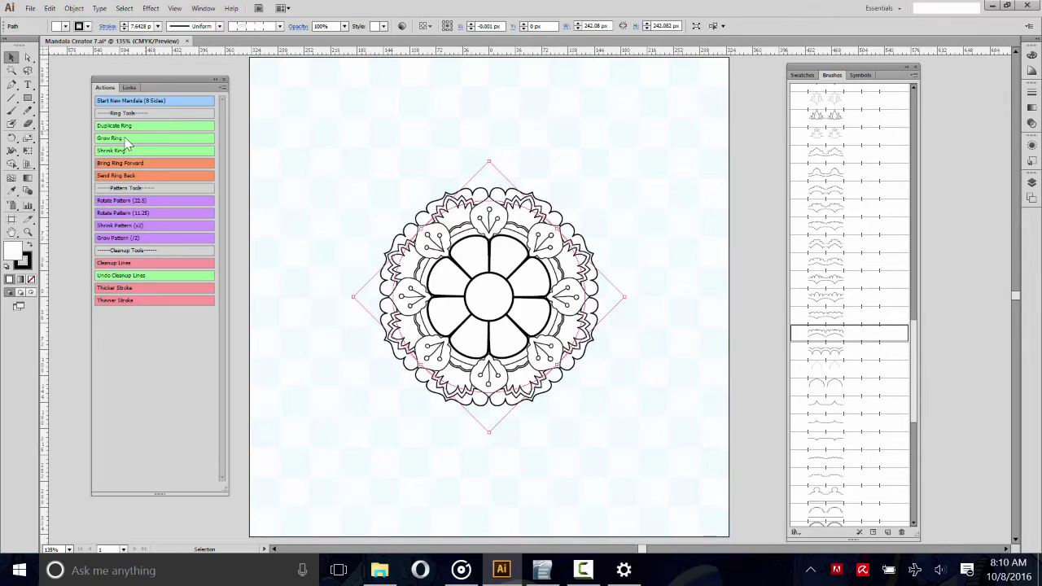
left_click(127, 142)
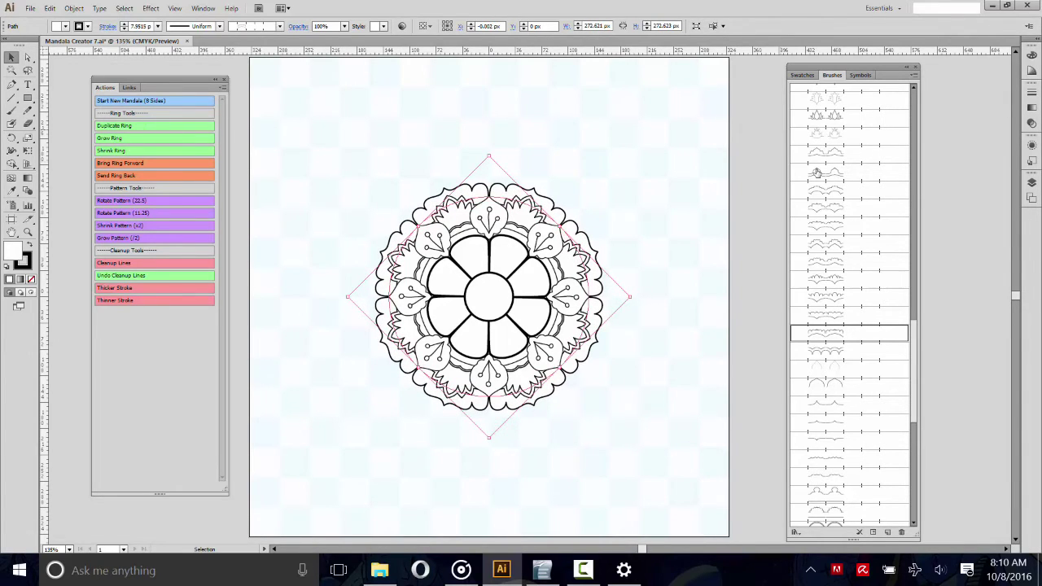
Duplicate the scalloped ring, apply the stemmed curling-sprout brush to the copy, and shrink it to about 231 px wide.
left_click(114, 127)
left_click_drag(915, 355, 928, 494)
left_click(838, 516)
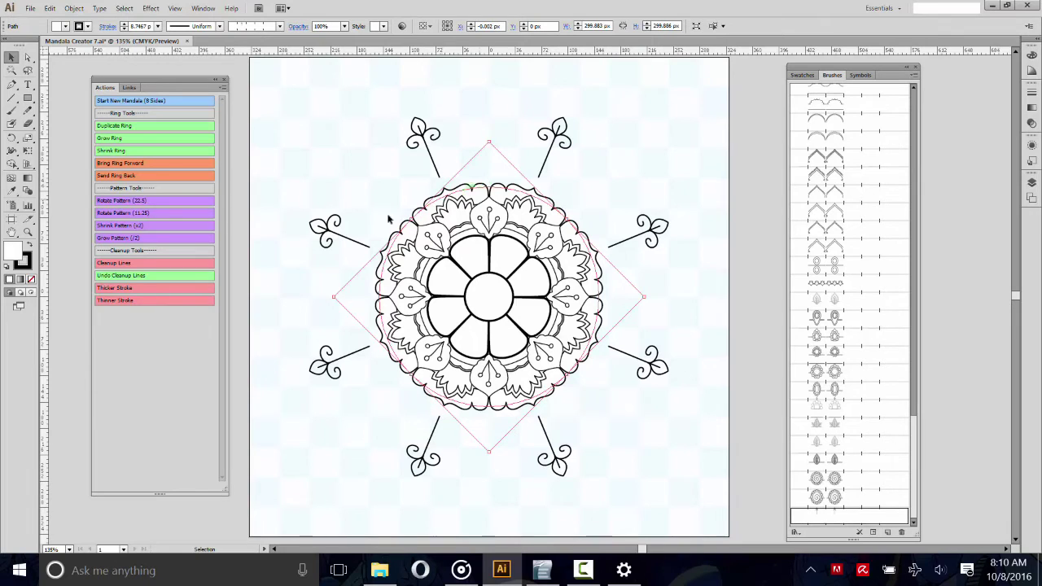
left_click(120, 151)
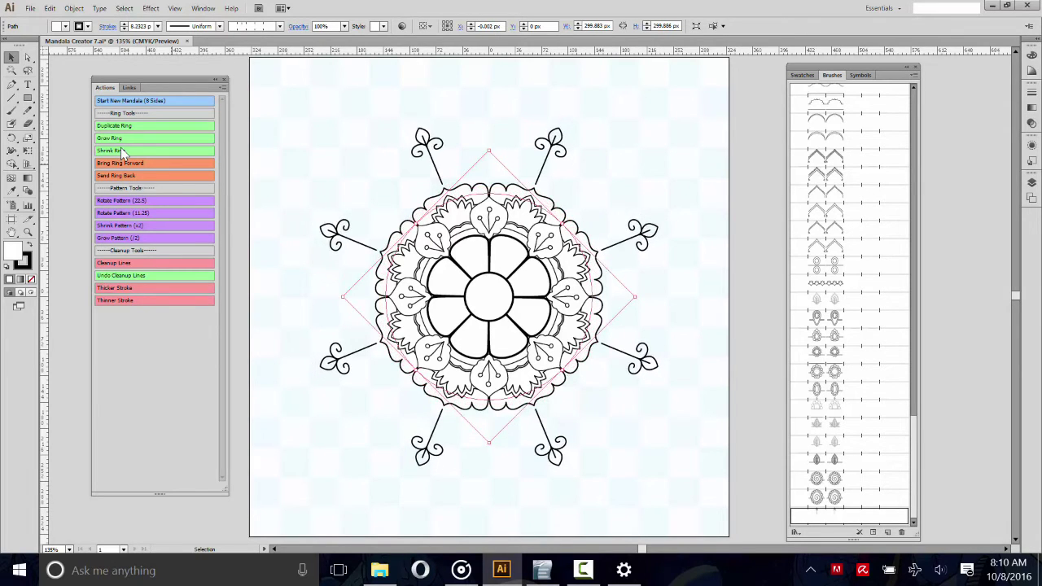
left_click(120, 150)
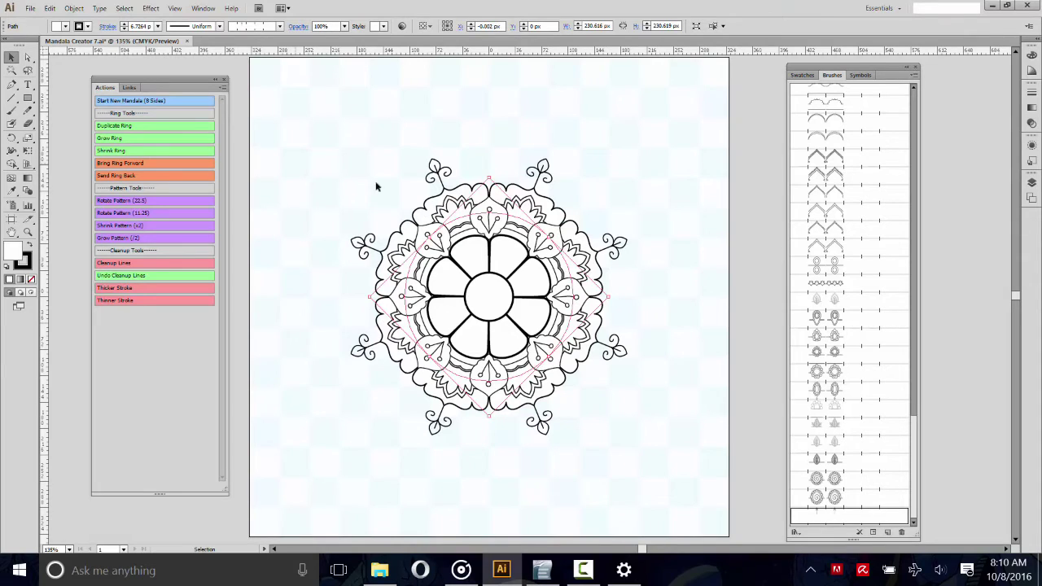
Duplicate the sprout ring, apply the double-line pointed petal brush to the copy, and resize it to about 321 px wide.
left_click(112, 125)
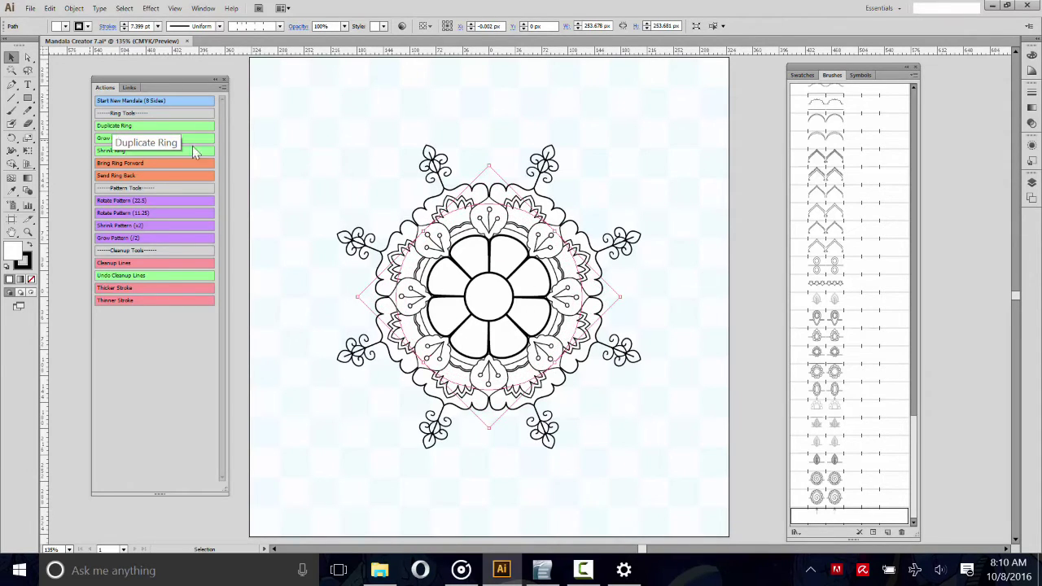
left_click(835, 192)
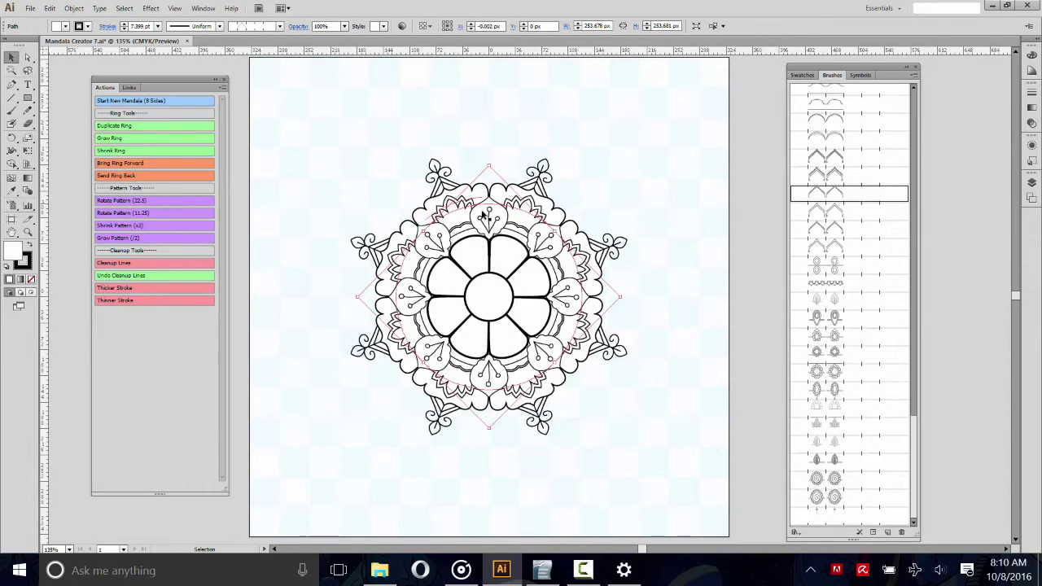
left_click(114, 138)
left_click(114, 138)
left_click(114, 140)
left_click(114, 153)
left_click(114, 155)
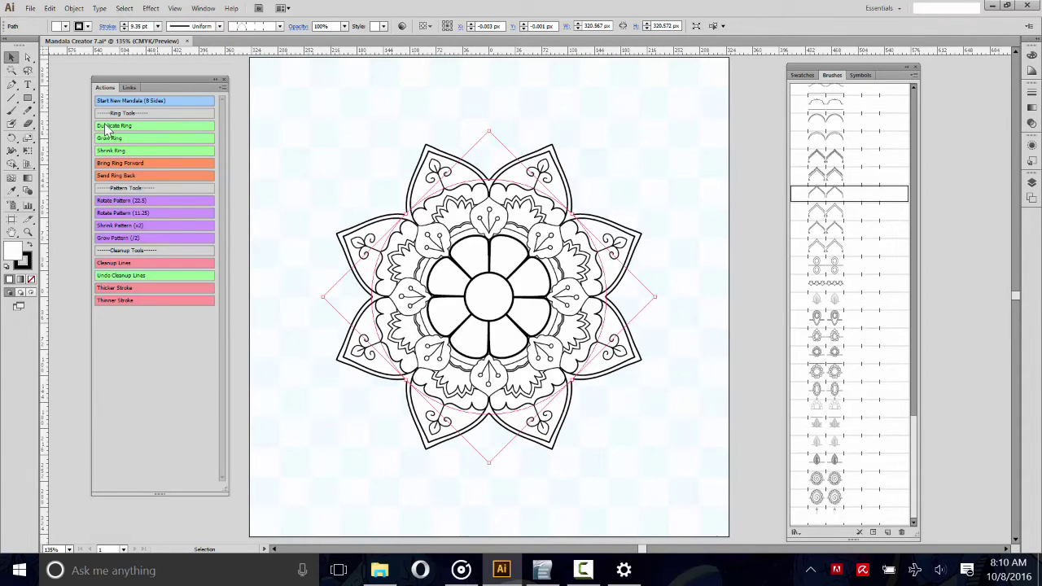
Duplicate the pointed petal ring, rotate the copy's pattern by 22.5°, and shrink it to about 261 px wide.
left_click(104, 127)
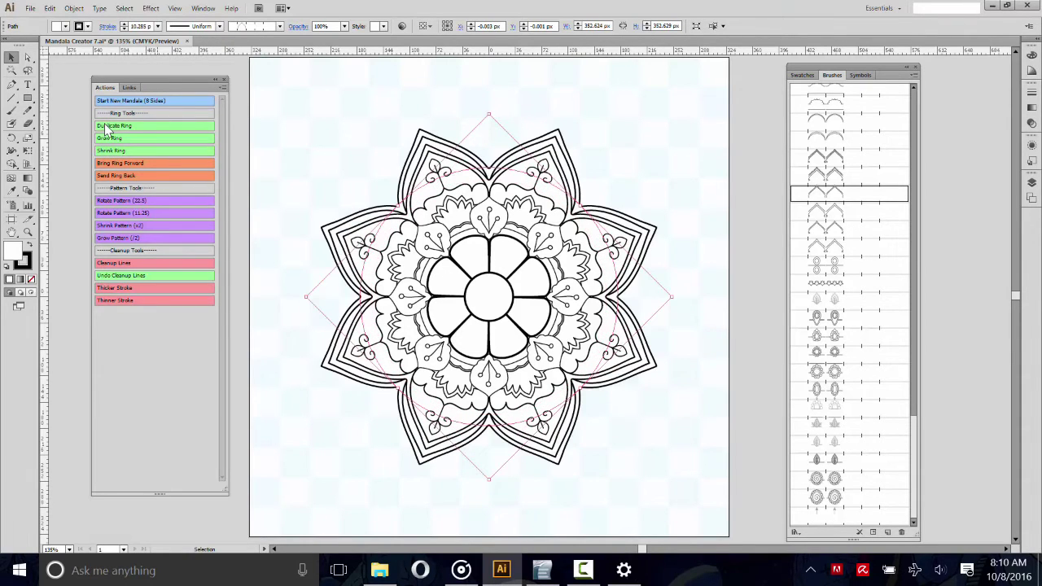
left_click(122, 200)
left_click(116, 153)
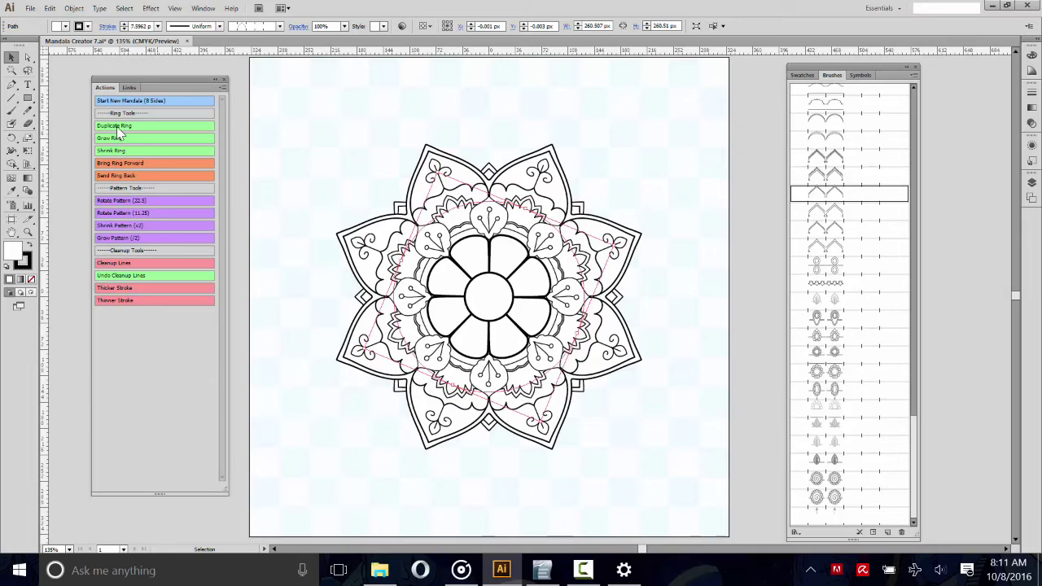
Duplicate the rotated ring with the shallow arc brush, grow it to about 342 px, and duplicate it again to about 377 px wide.
left_click(116, 126)
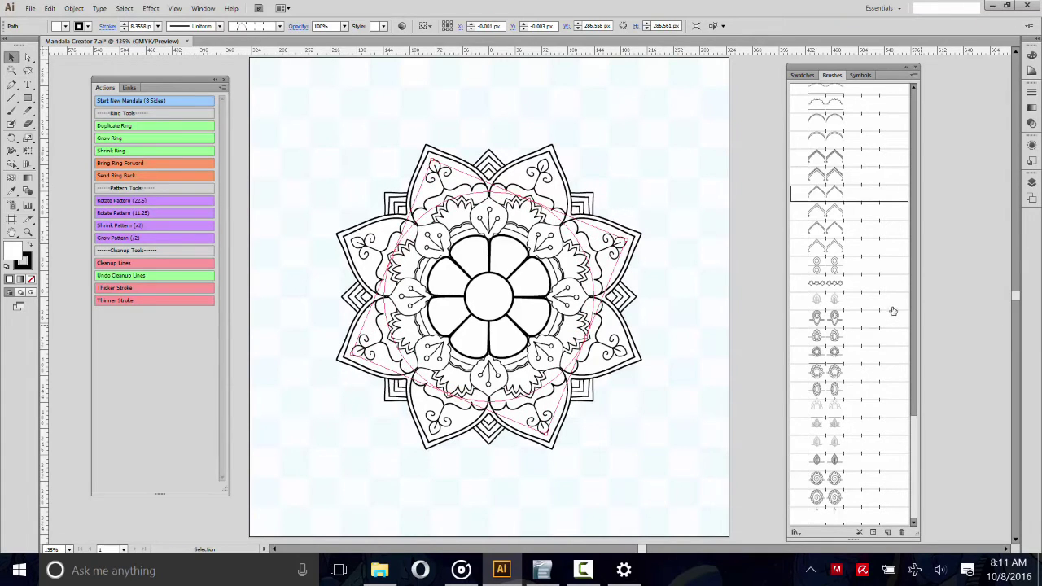
scroll(888, 308, "up", 5)
scroll(855, 245, "up", 1)
left_click(853, 237)
left_click(831, 261)
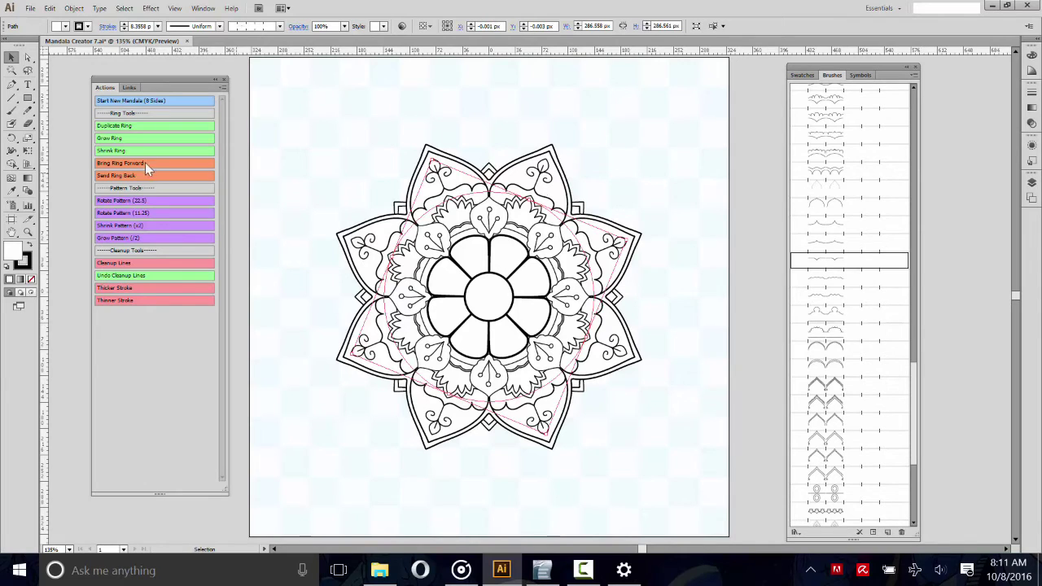
left_click(112, 140)
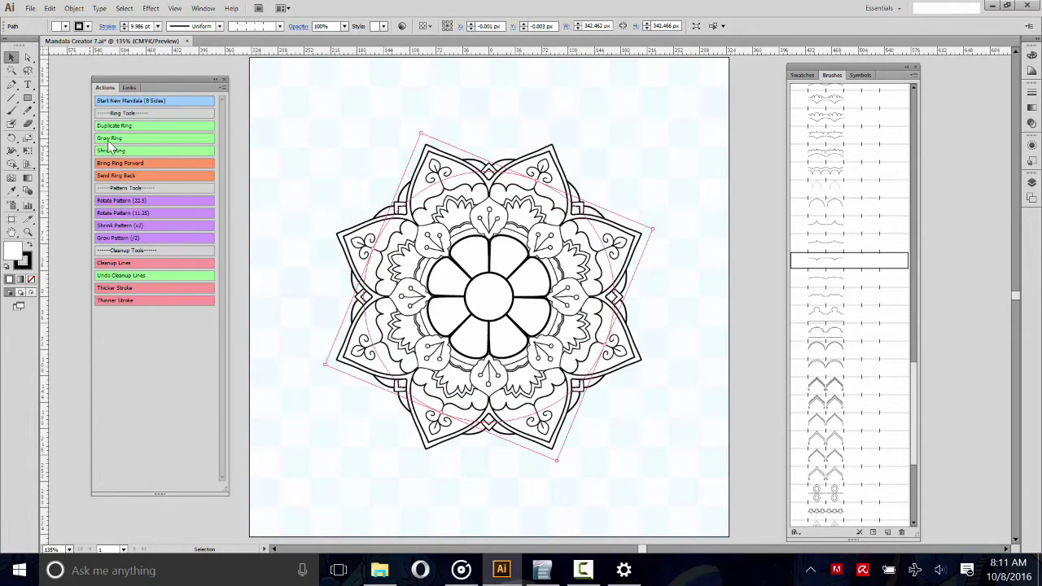
left_click(114, 126)
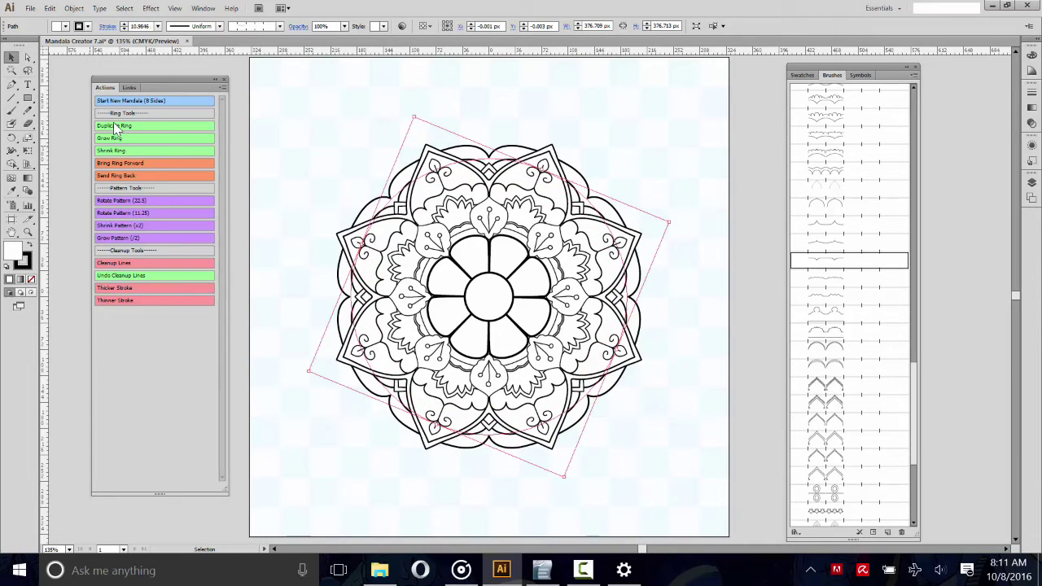
left_click(715, 426)
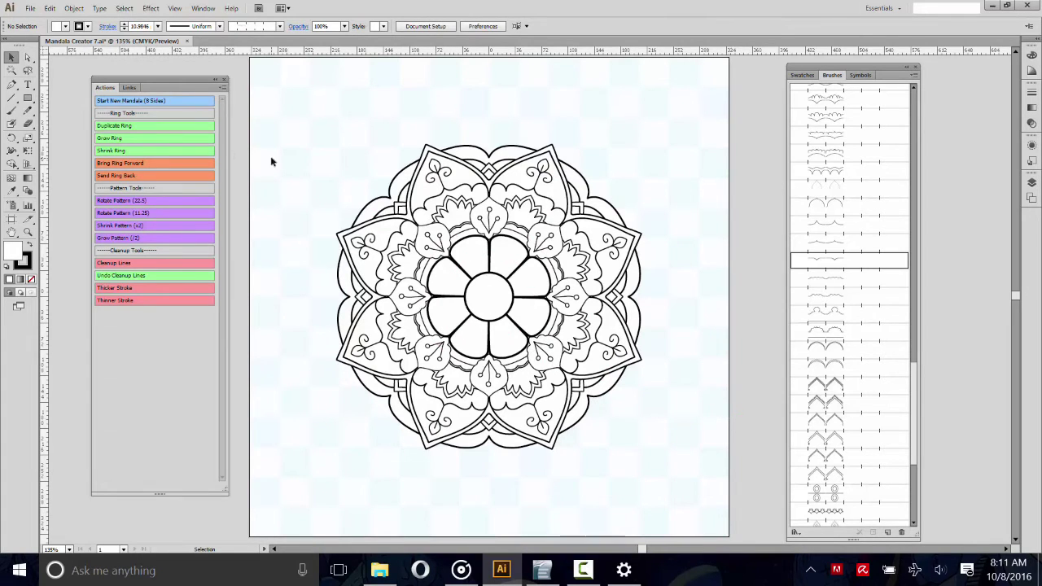
Start a new 8-sided ring at the mandala's centre, give it the plain line brush, and resize it to about 125 px wide.
left_click(126, 103)
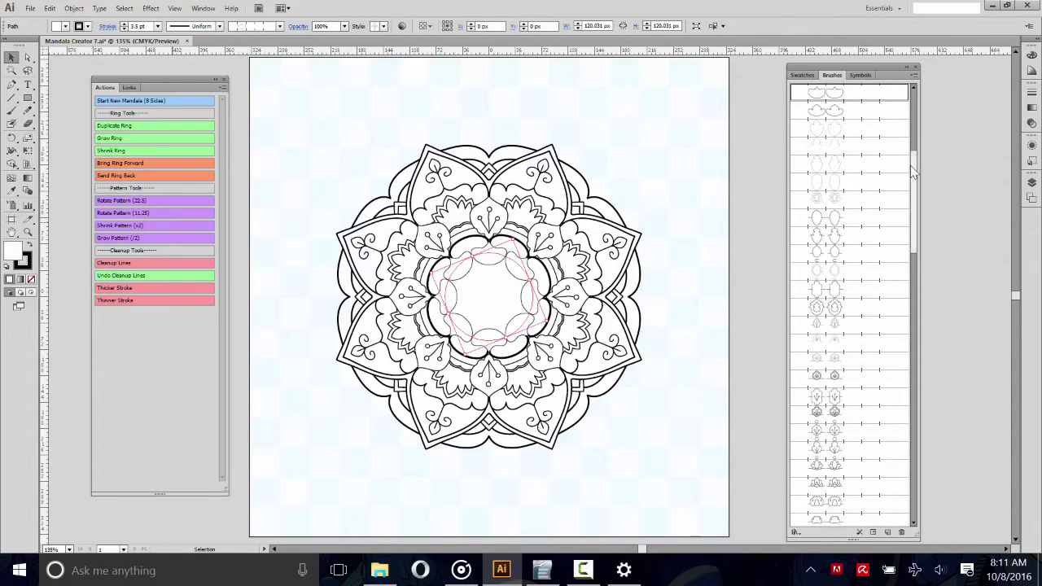
left_click_drag(914, 172, 914, 108)
left_click(827, 131)
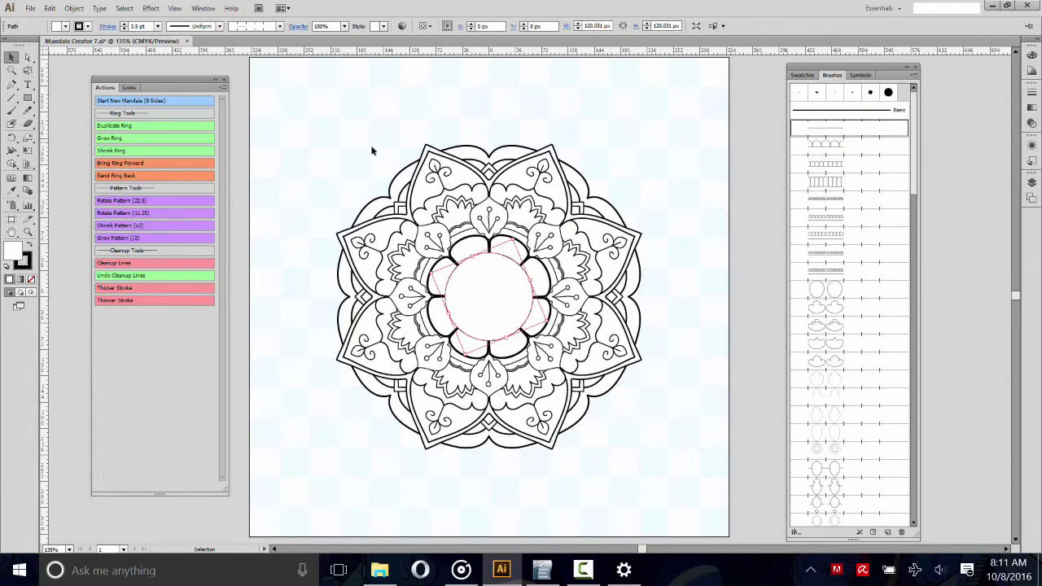
left_click(104, 153)
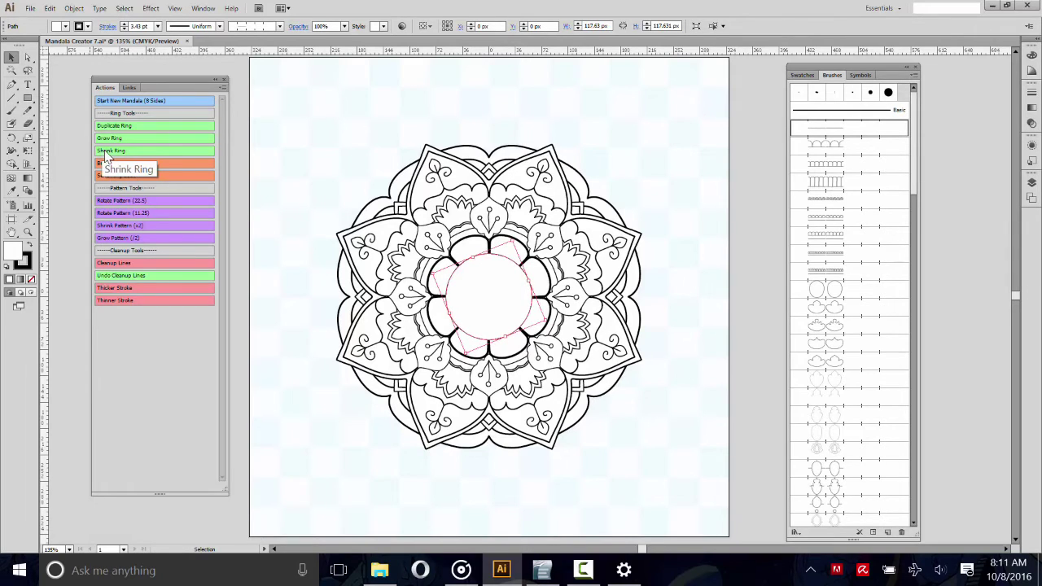
left_click(119, 139)
left_click(120, 136)
Start another 8-sided ring at the centre, apply the plain line brush, and shrink it to about 104 px wide.
left_click(131, 101)
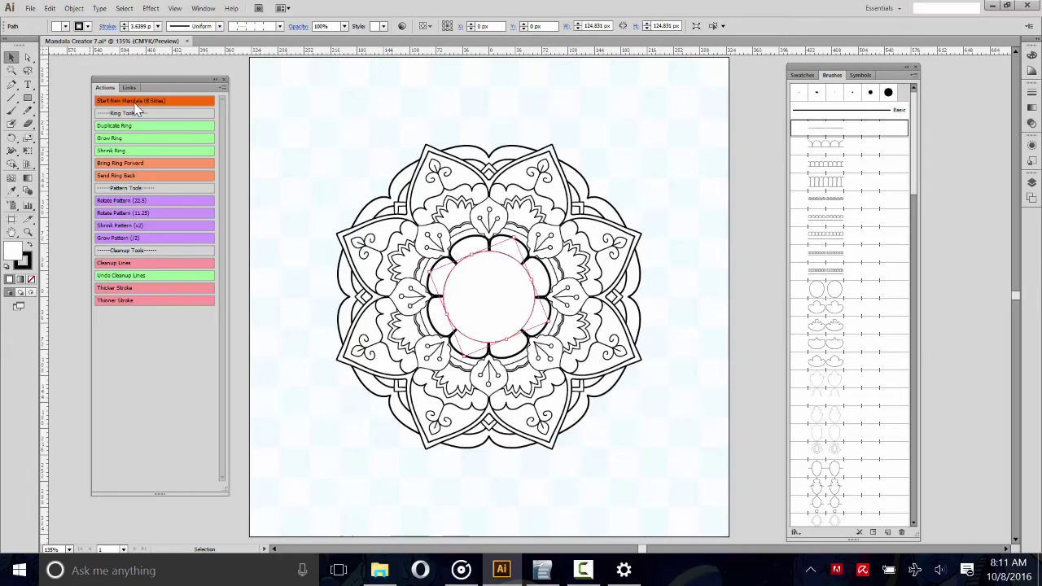
left_click(839, 129)
left_click(118, 152)
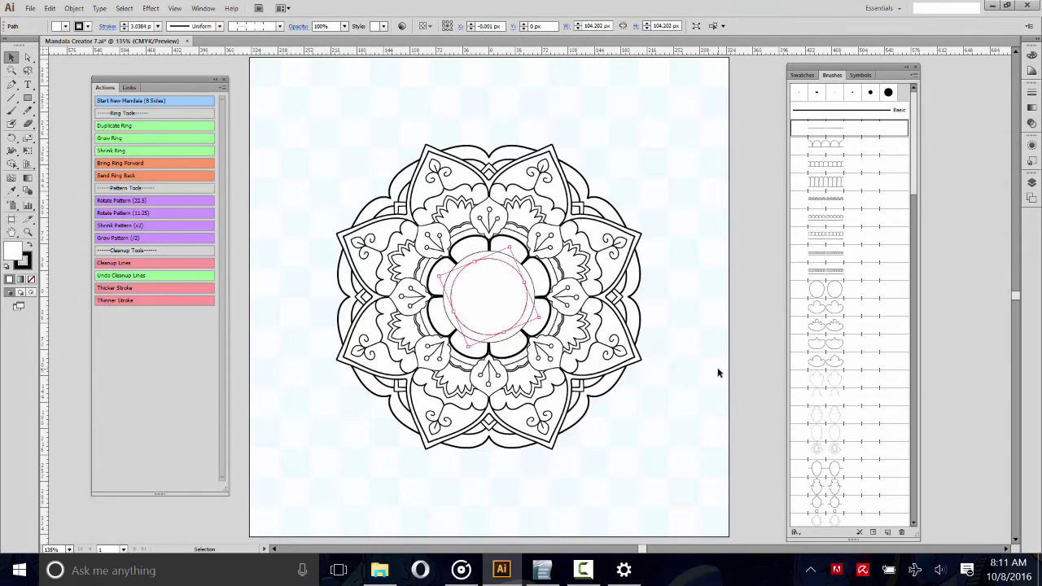
left_click(686, 405)
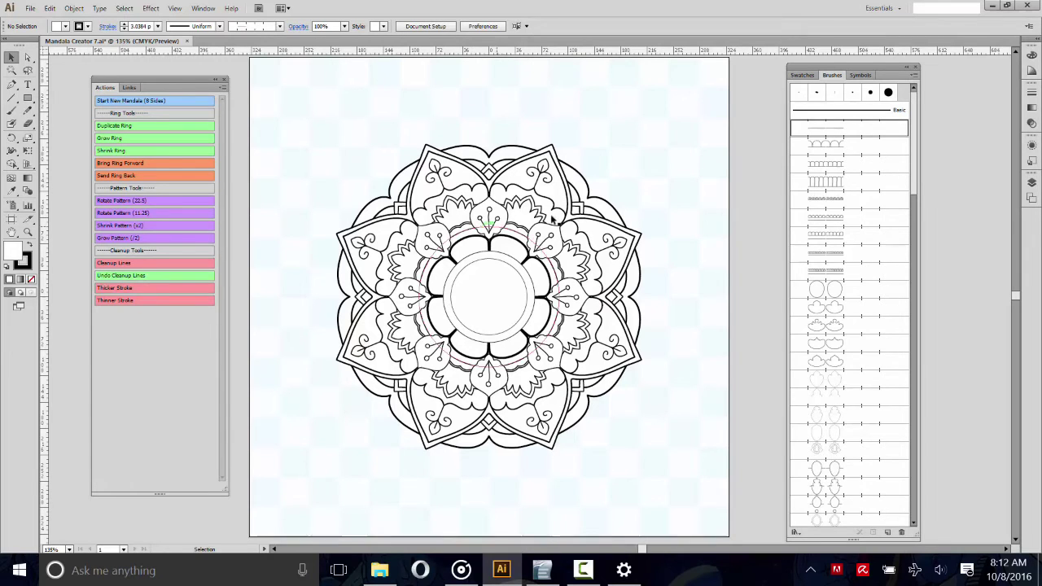
Run Cleanup Lines on the mandala, and try the resulting group with a thicker stroke and a thinner one.
left_click(122, 264)
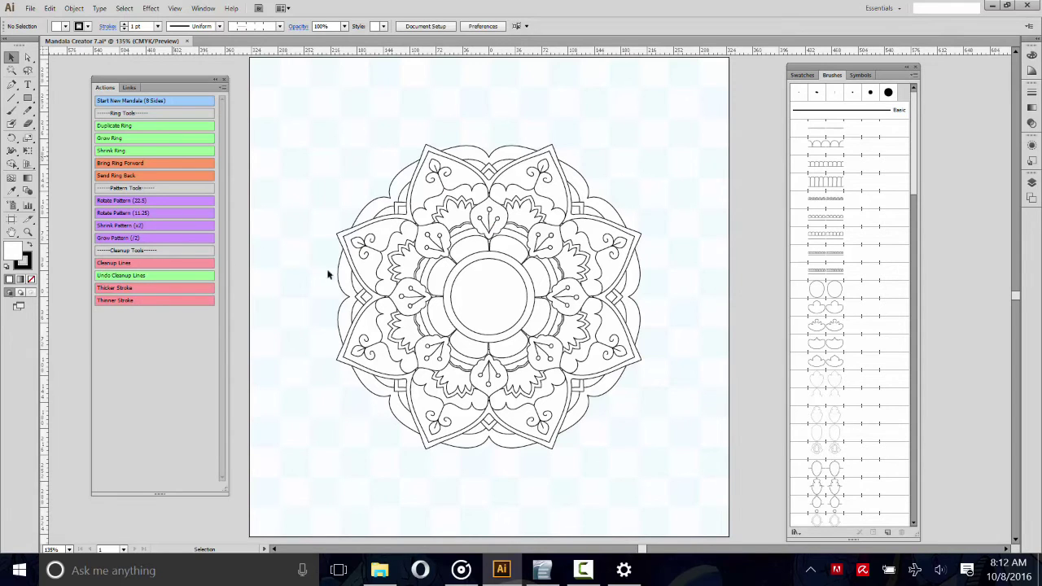
left_click(488, 228)
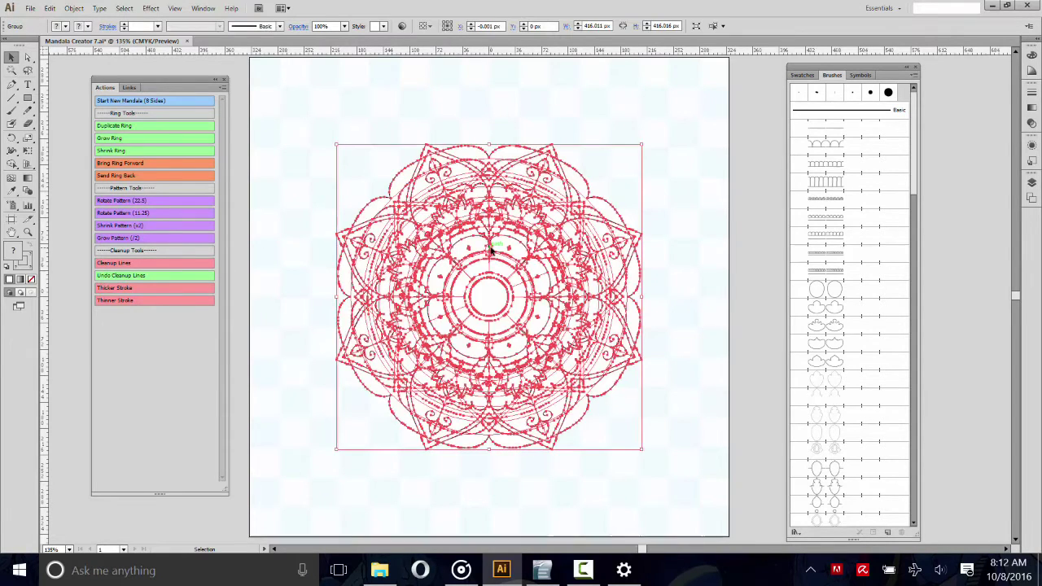
left_click(121, 289)
left_click(120, 289)
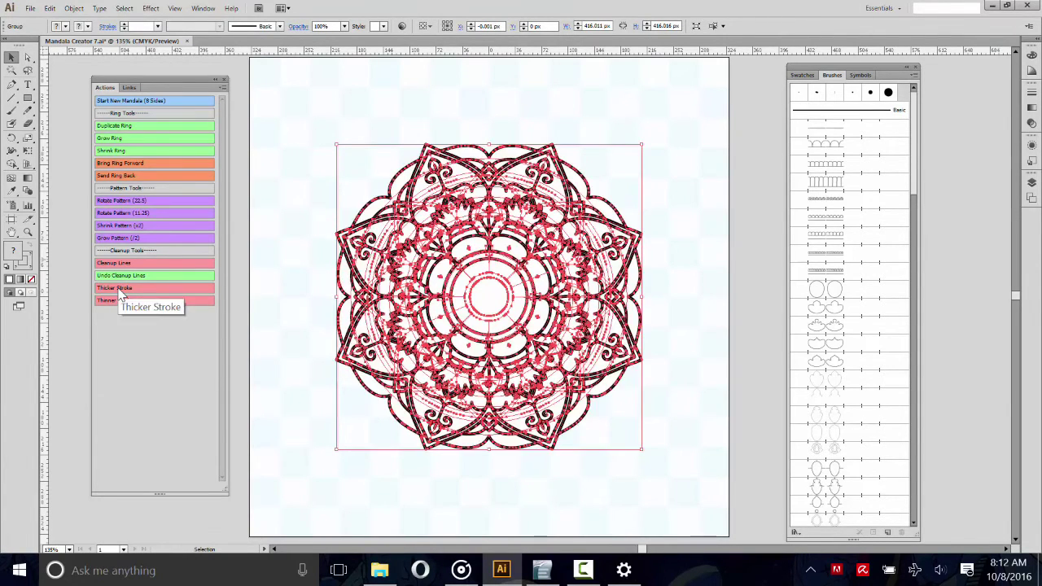
left_click(120, 301)
left_click(120, 301)
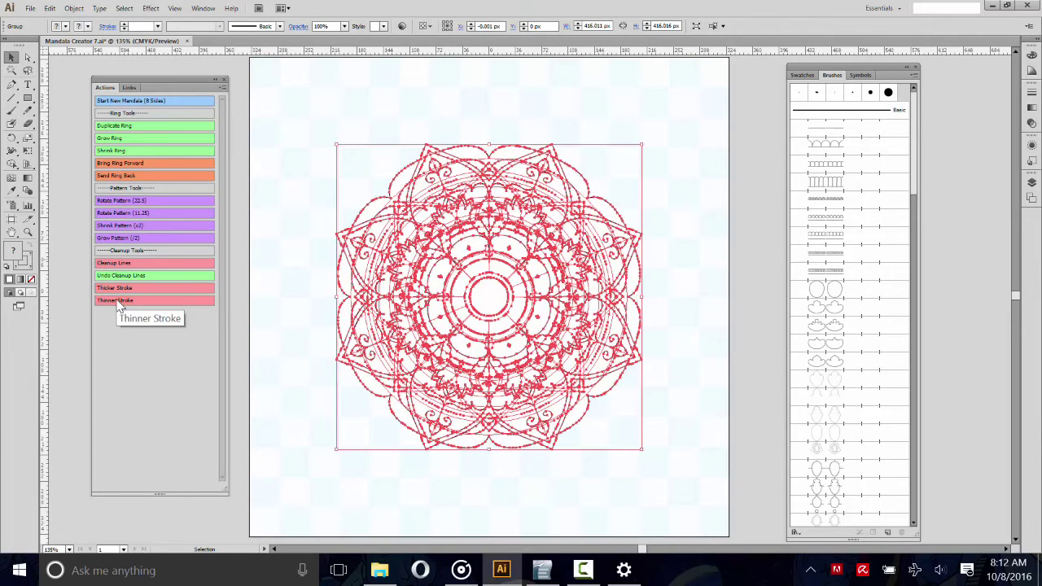
left_click(333, 493)
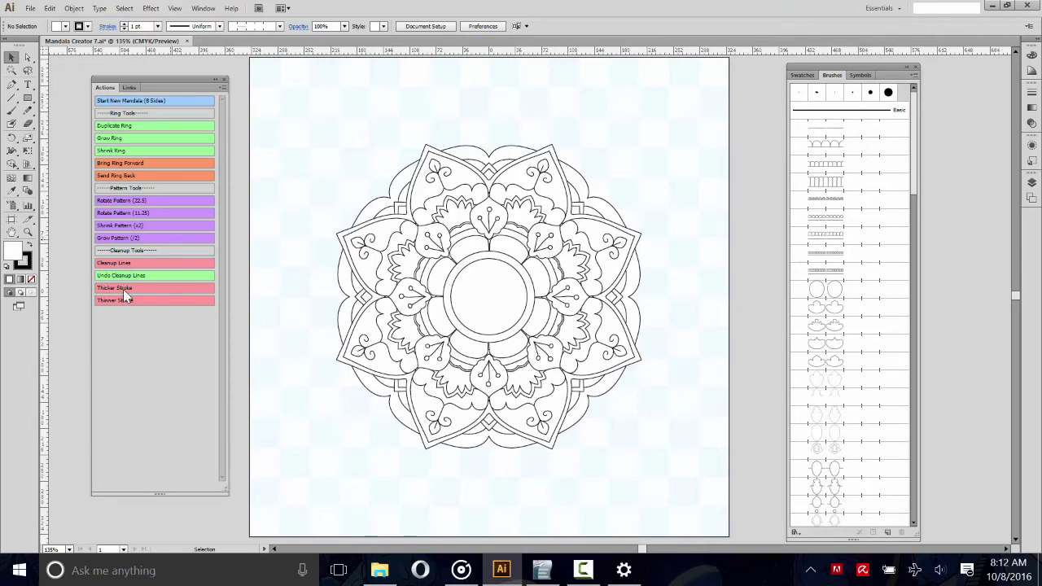
Try a 0 pt stroke on the whole mandala group, undo it, and set the stroke weight to 2 pt.
left_click(473, 248)
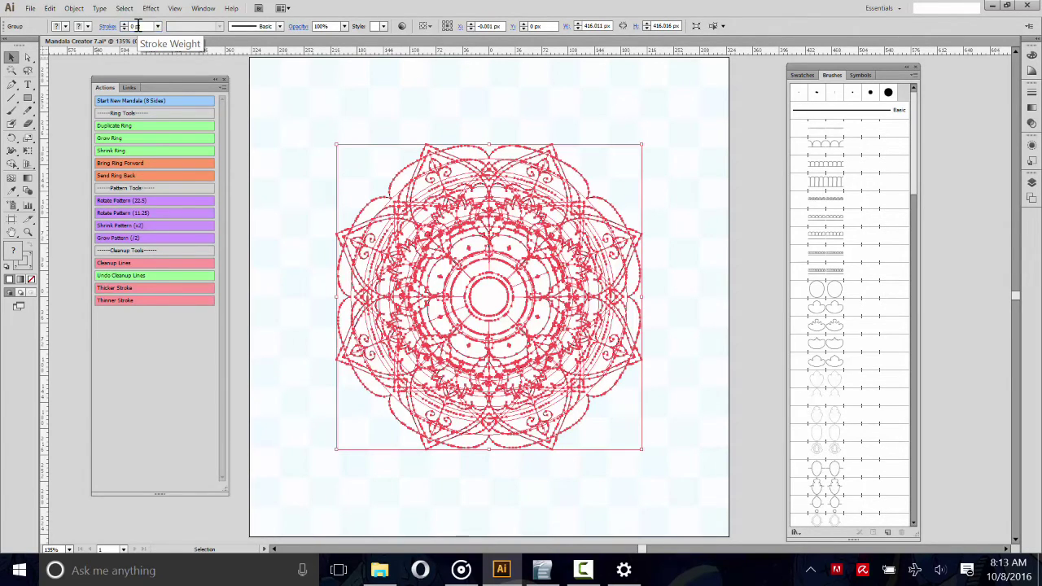
key("F2")
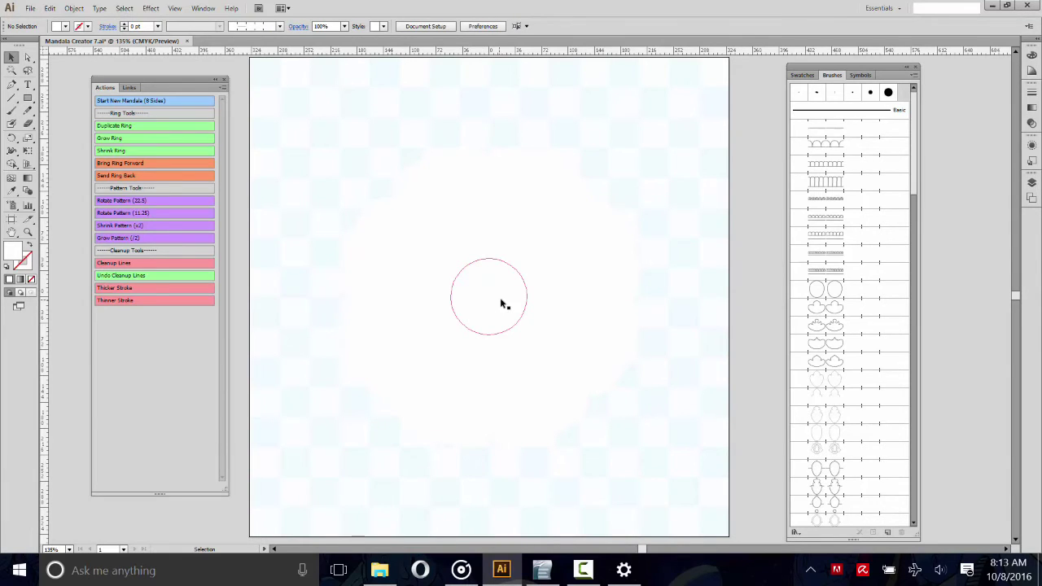
key("ctrl+z")
left_click(138, 26)
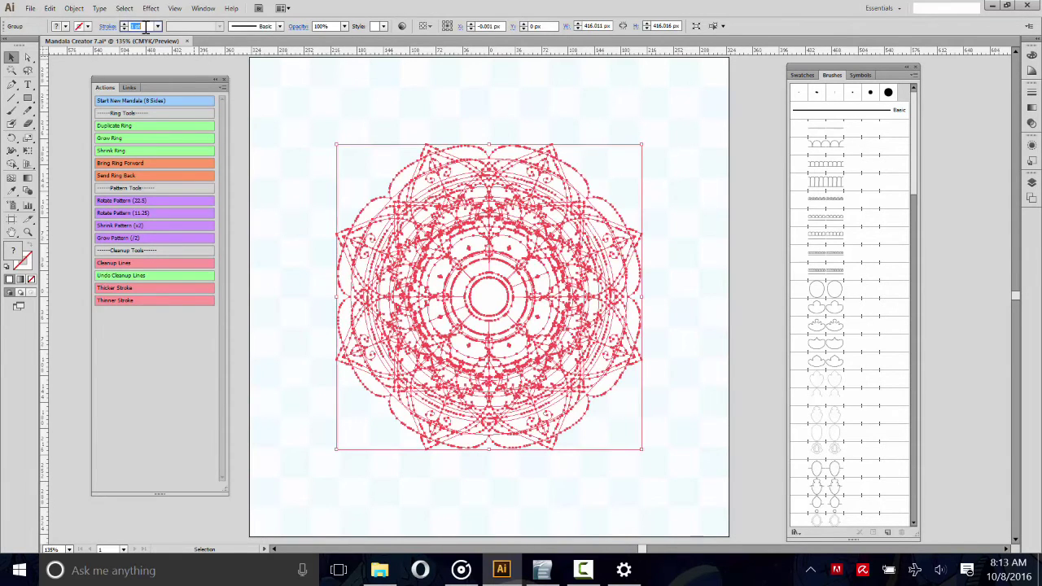
type("2")
key("Return")
left_click(379, 140)
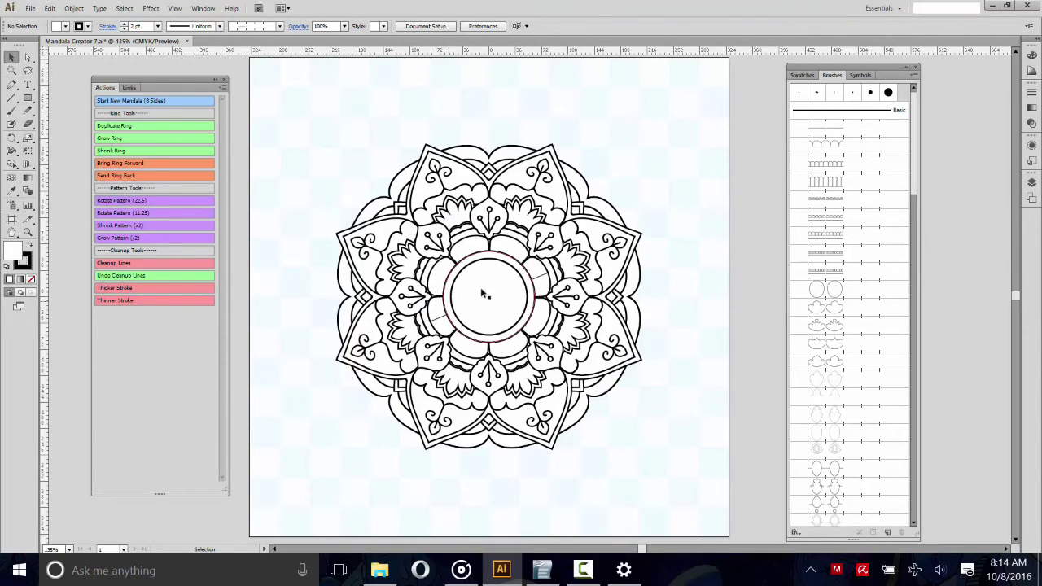
Undo the line cleanup on the mandala and run Cleanup Lines again.
left_click(116, 277)
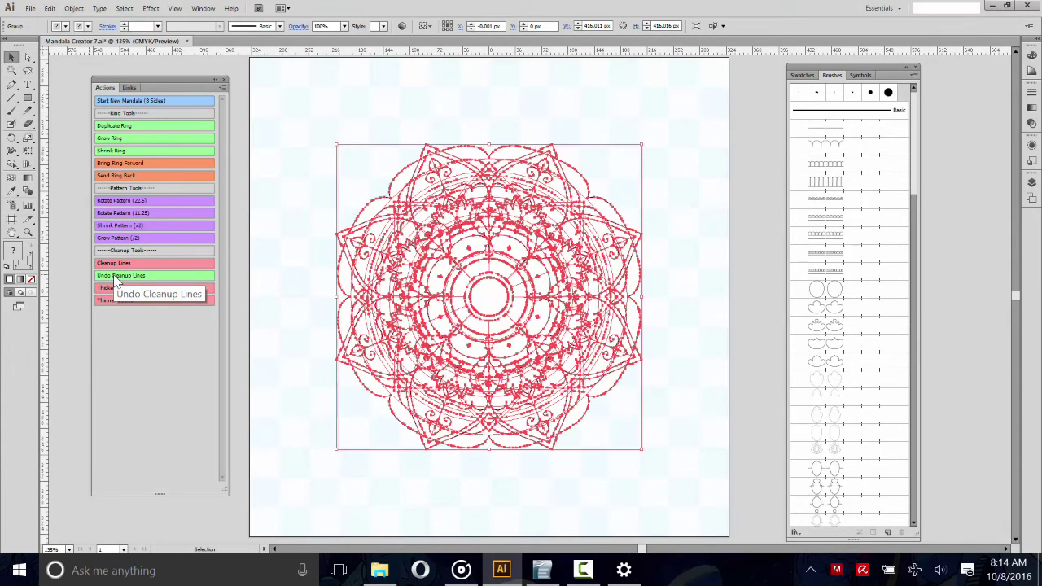
left_click(115, 263)
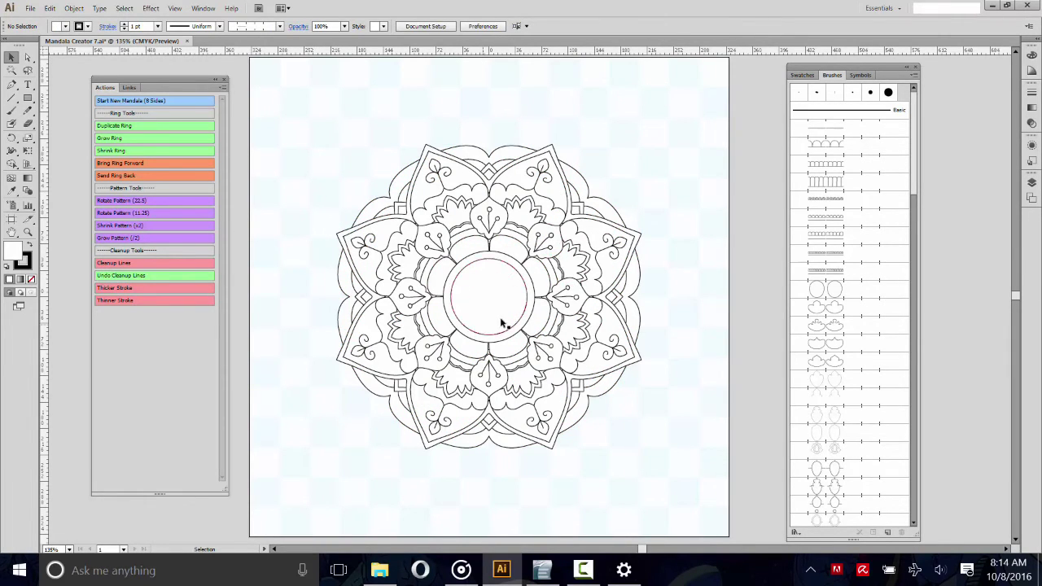
Try a much heavier stroke on the whole mandala group, and set its stroke weight to 1.3 pt.
left_click(528, 226)
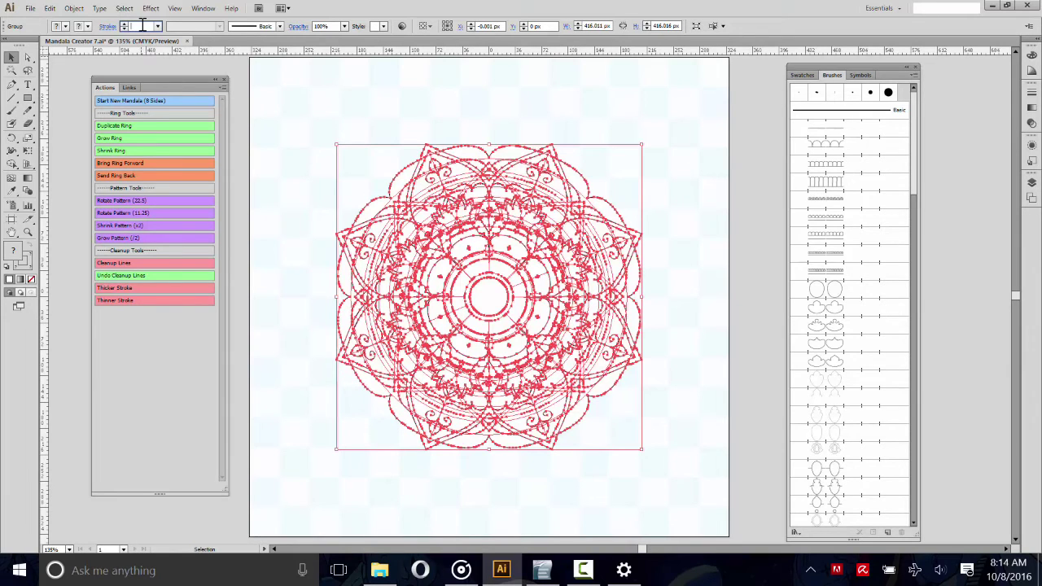
key("Return")
key("ctrl+shift+a")
key("ctrl+a")
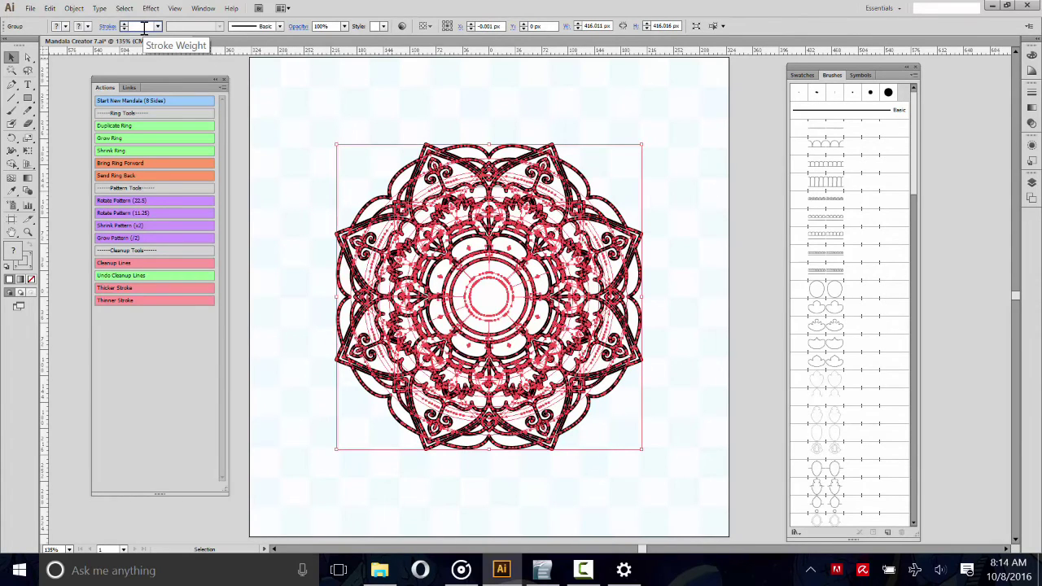
type("1")
key("Return")
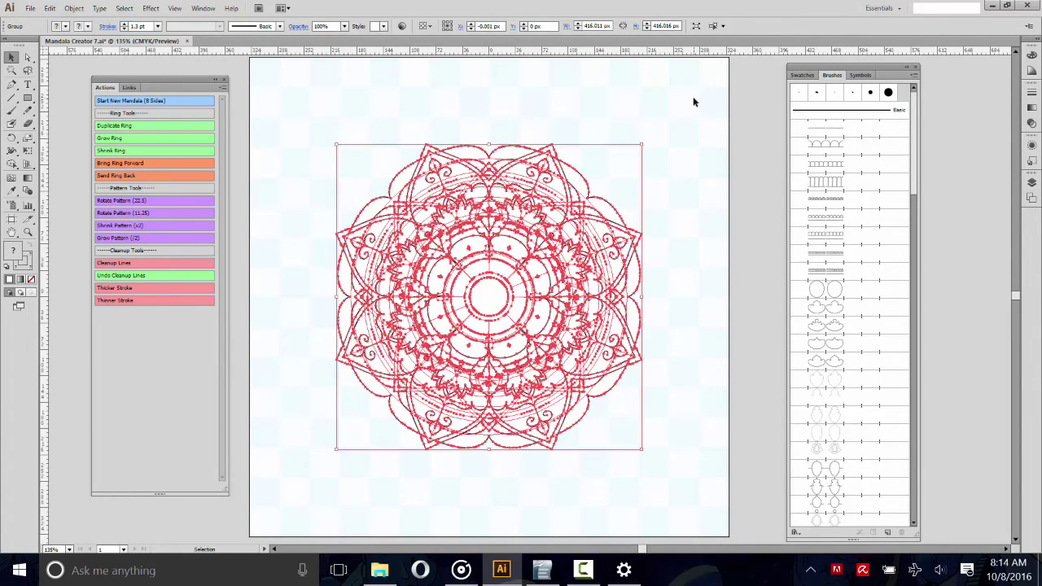
key("ctrl+shift+a")
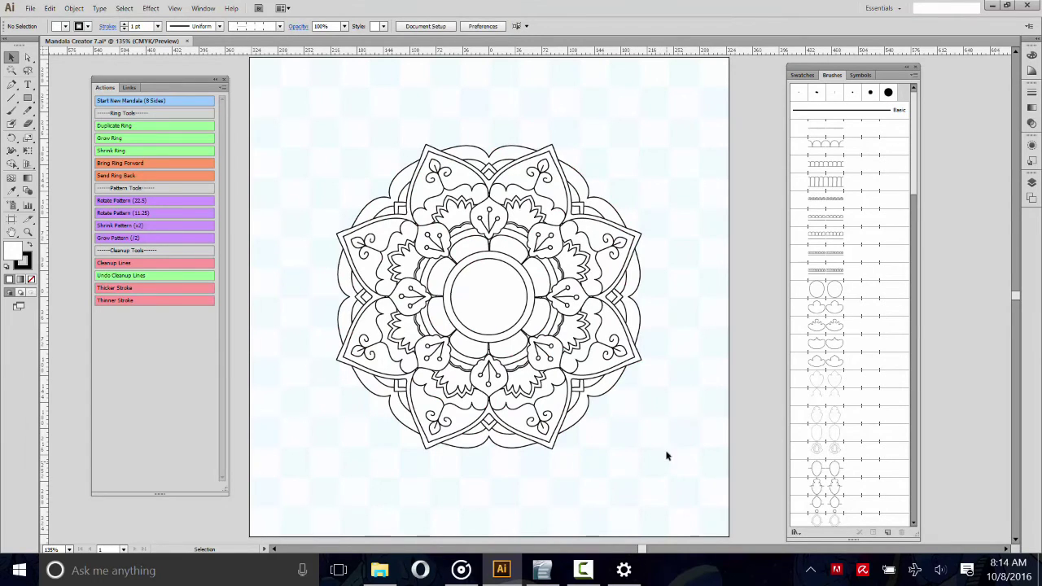
Try the Thicker Stroke and Thinner Stroke cleanup actions repeatedly on the mandala group.
left_click(442, 298)
left_click(126, 289)
left_click(126, 287)
left_click(118, 299)
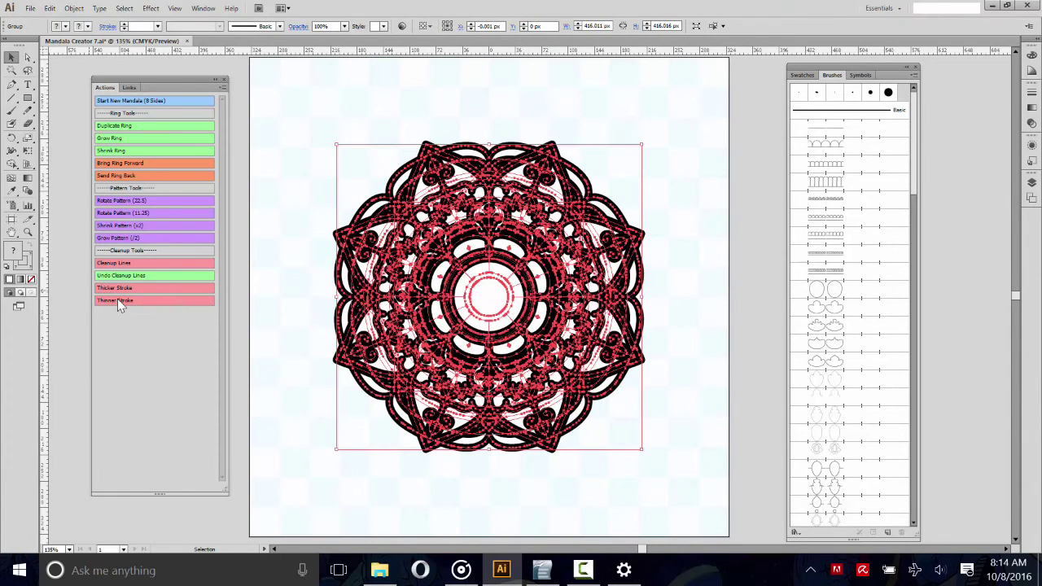
left_click(118, 300)
left_click(117, 299)
left_click(117, 300)
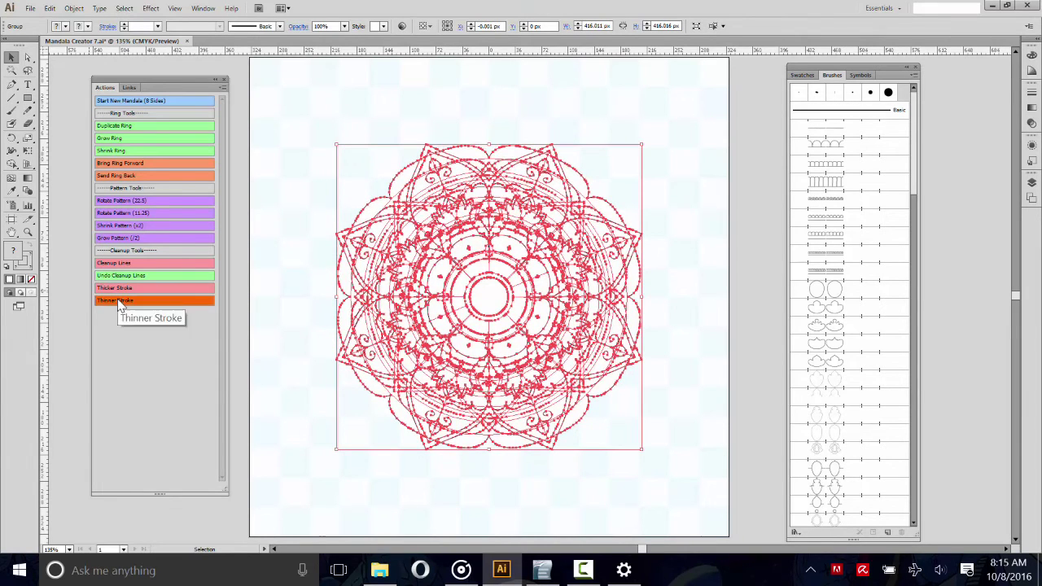
left_click(119, 287)
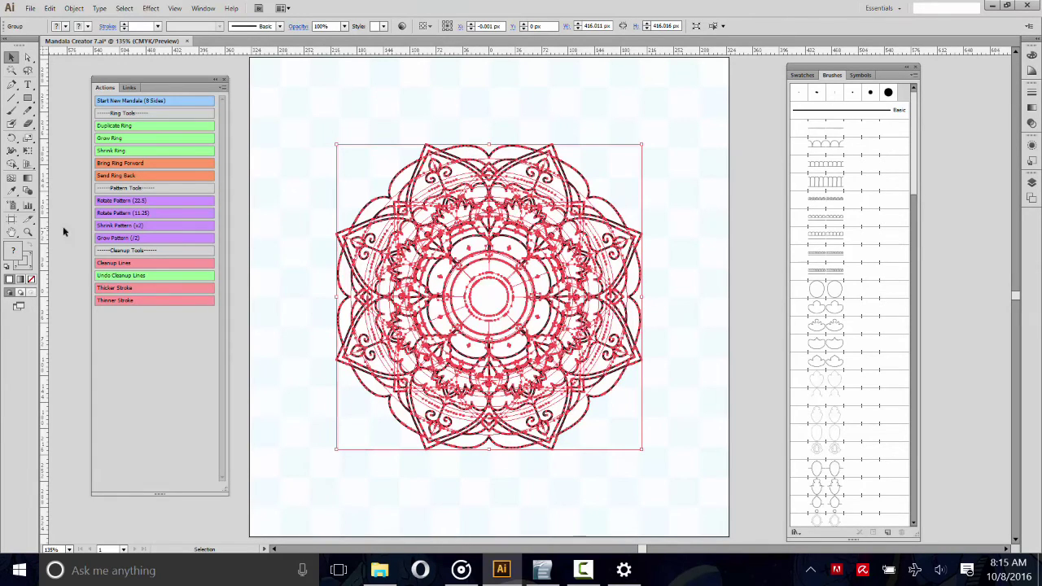
left_click(108, 288)
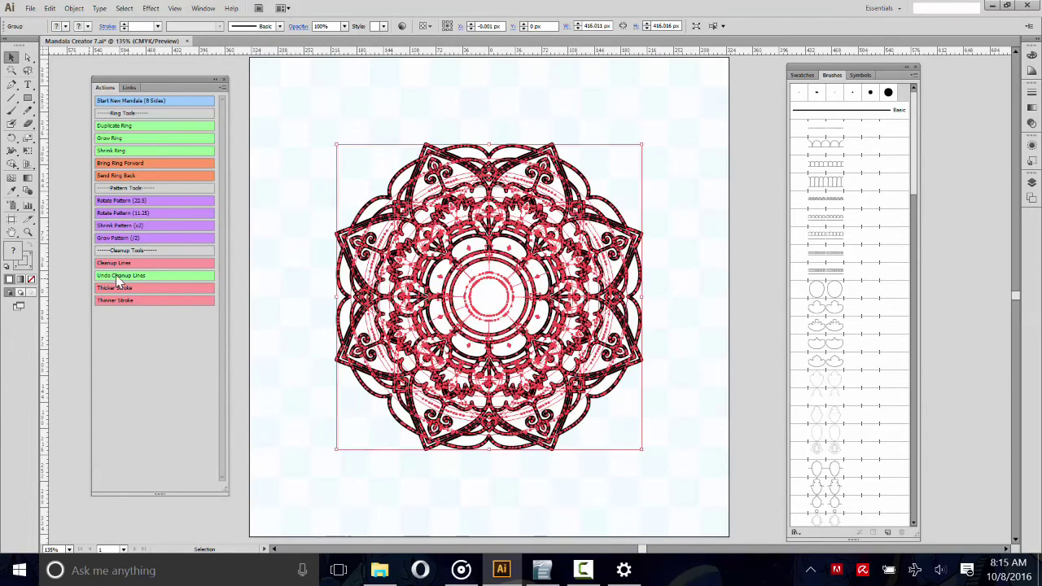
Adjust the mandala group's stroke weight up and down in small increments to a medium line thickness.
left_click(144, 26)
scroll(135, 27, "down", 3)
scroll(144, 27, "up", 4)
scroll(144, 27, "down", 2)
scroll(144, 27, "down", 1)
scroll(144, 27, "up", 1)
scroll(144, 27, "down", 1)
scroll(144, 27, "down", 1)
scroll(144, 27, "up", 1)
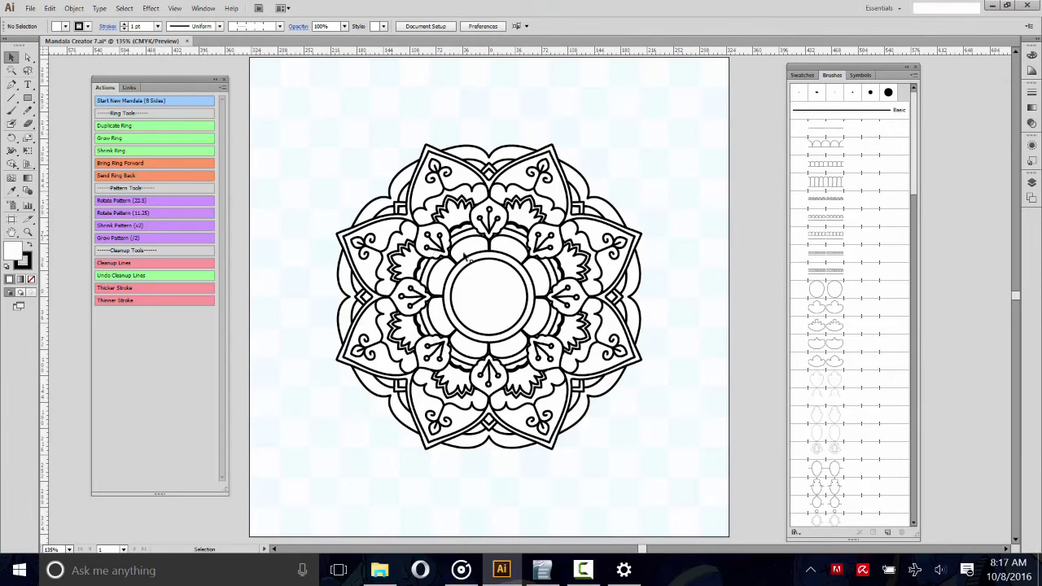
Rasterize the mandala group in CMYK at High (300 ppi) with a transparent background.
left_click(497, 188)
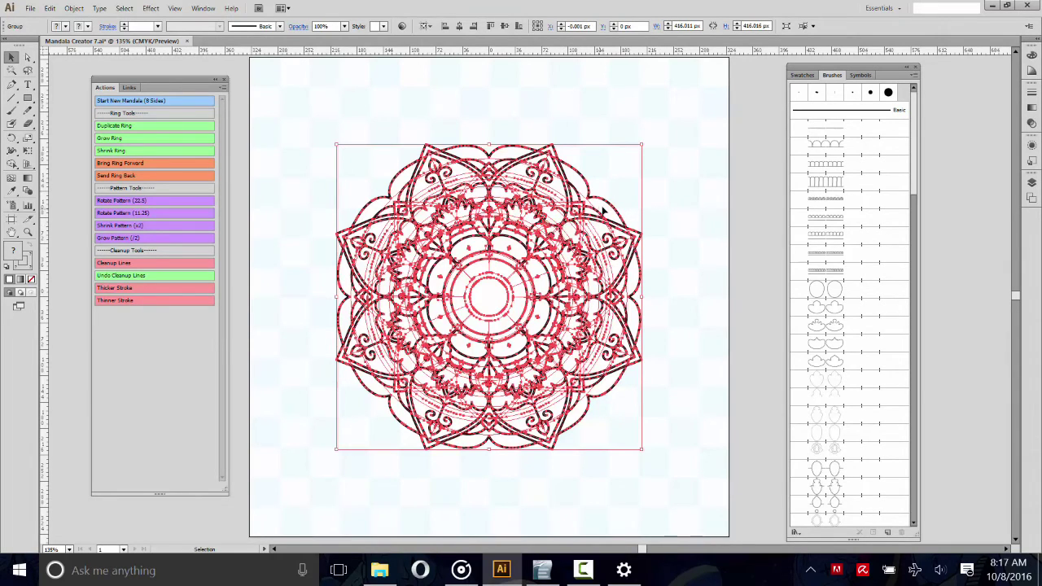
left_click(589, 103)
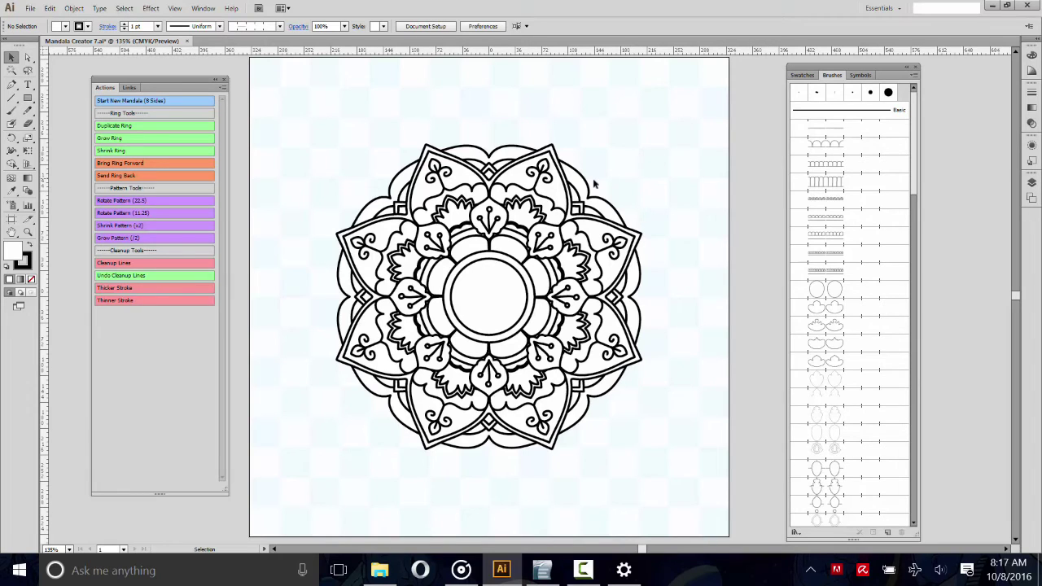
left_click(522, 186)
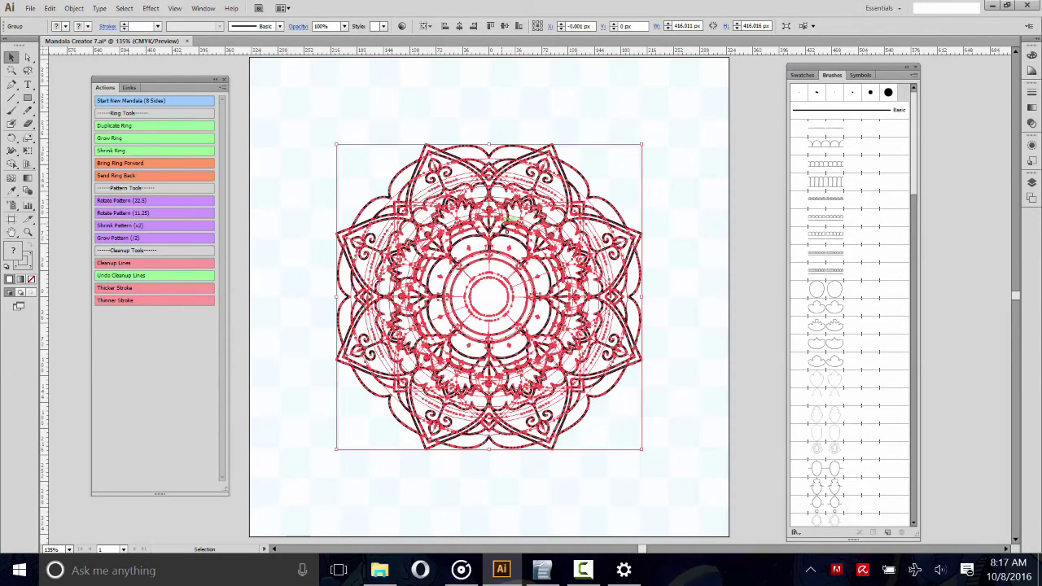
left_click(31, 9)
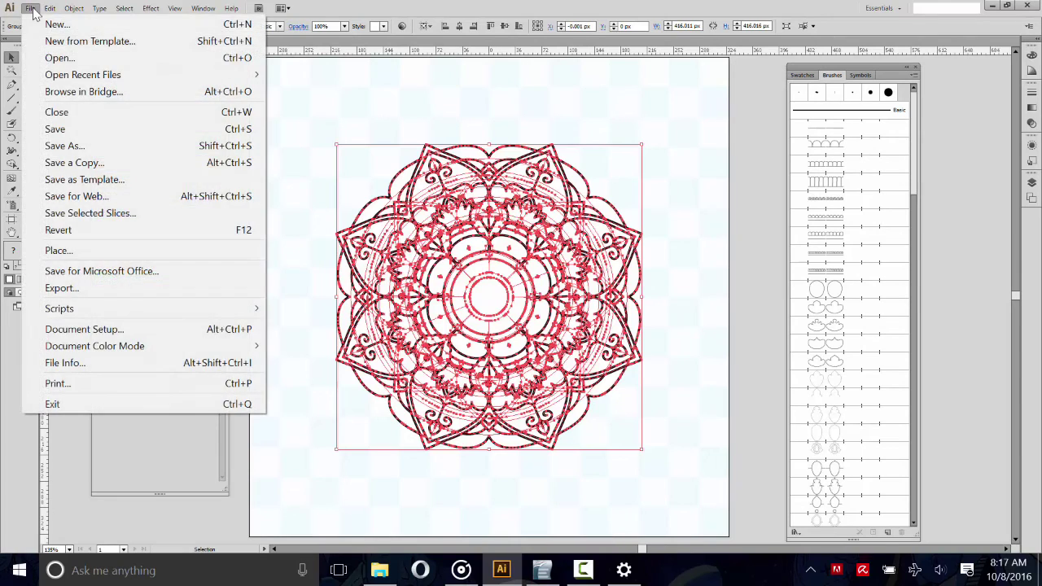
mouse_move(74, 8)
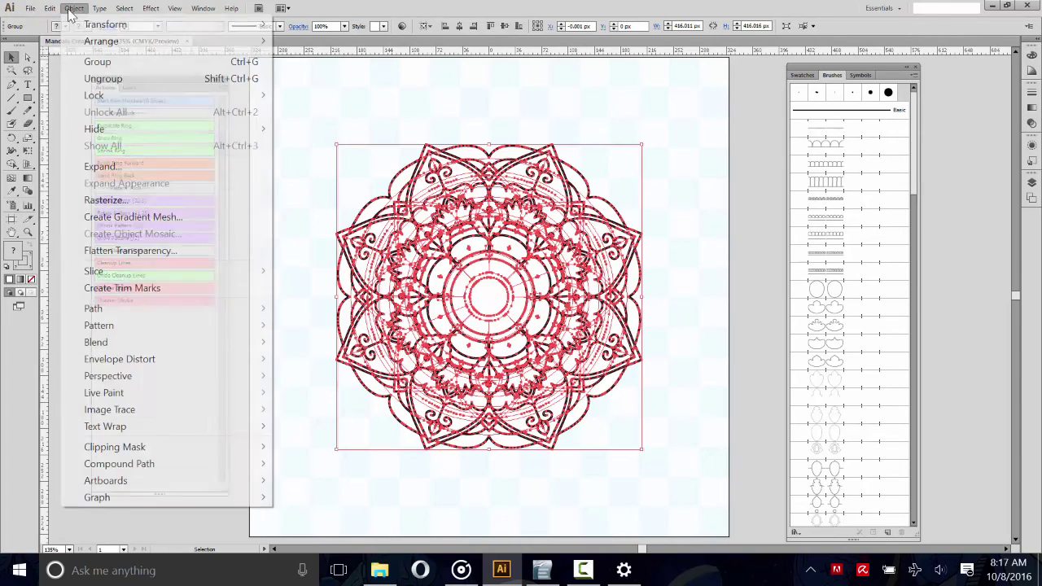
left_click(122, 200)
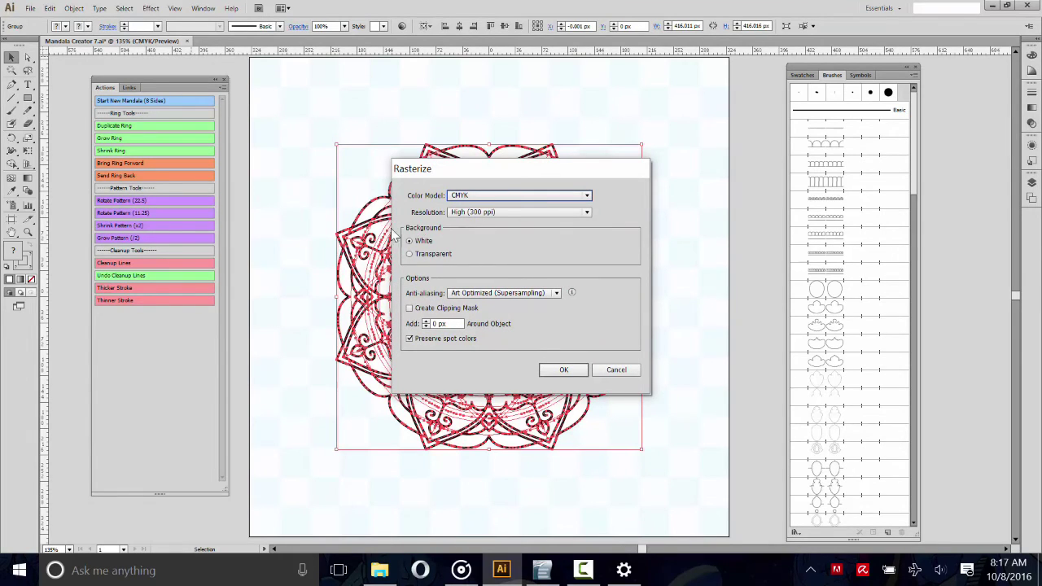
left_click(432, 255)
left_click(562, 369)
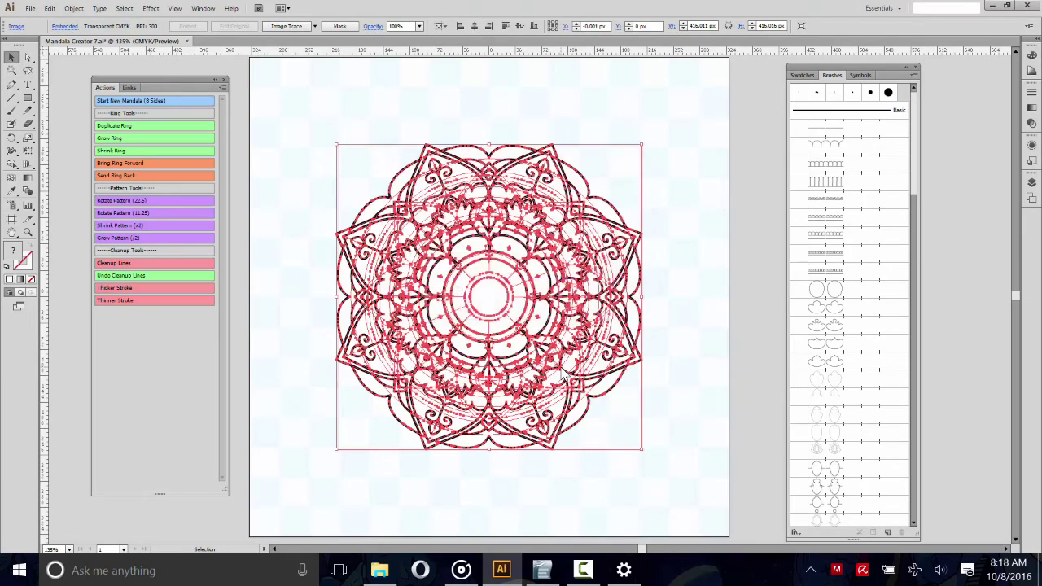
left_click(695, 297)
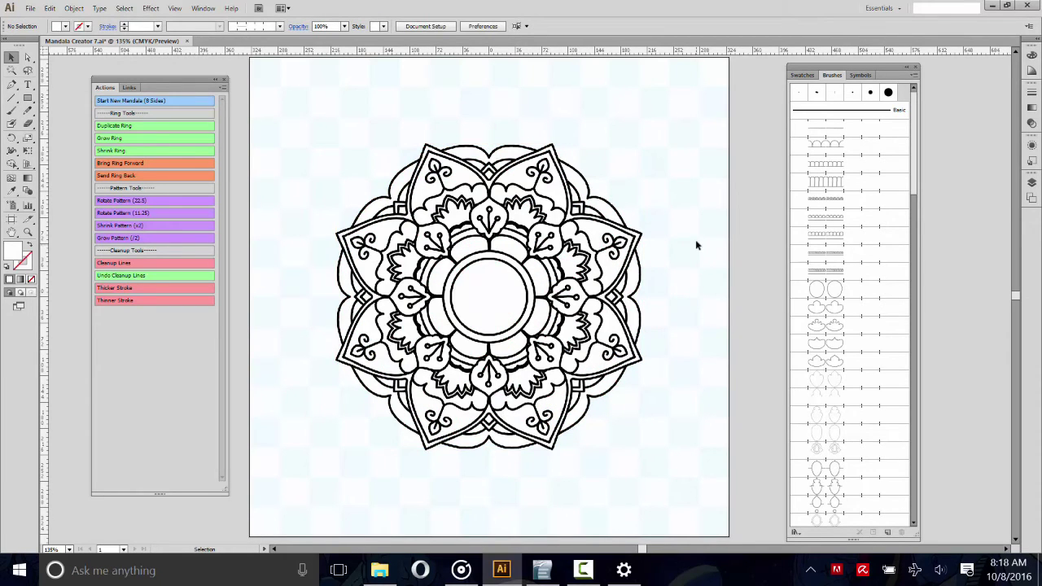
Move the rasterized mandala image up to about X 0 px, Y -23 px.
left_click_drag(543, 274, 562, 226)
mouse_move(540, 268)
left_mouse_down()
mouse_move(506, 237)
mouse_move(527, 267)
mouse_move(555, 277)
left_mouse_up()
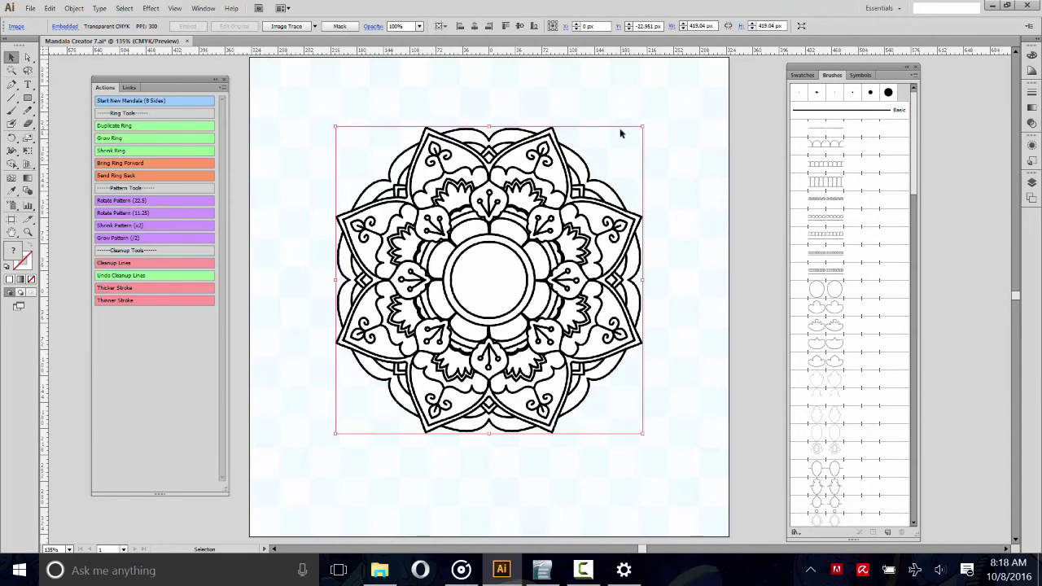
left_click(574, 88)
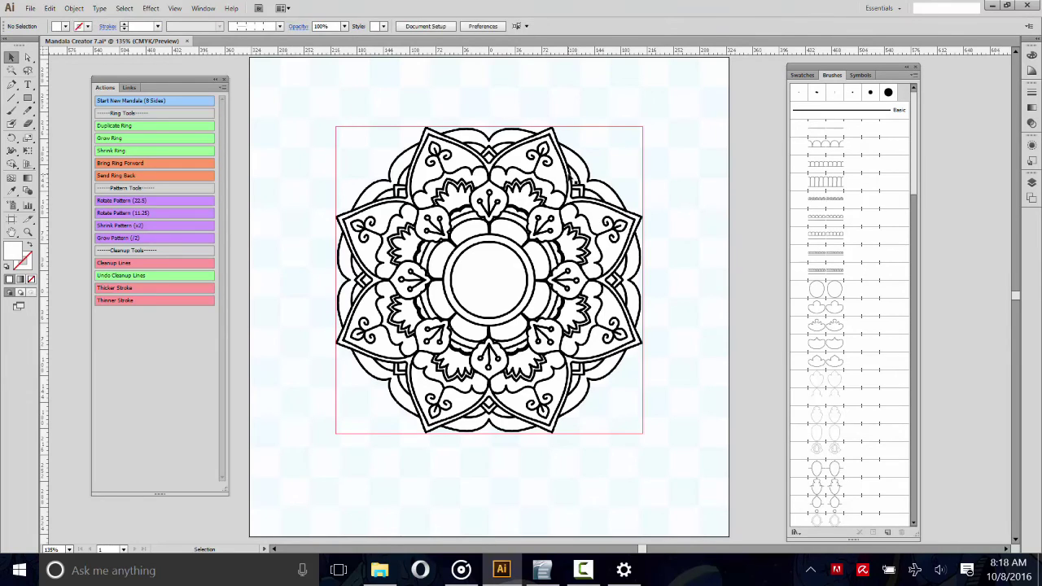
Trace the rasterized mandala with Image Trace using the [Default] preset.
left_click(571, 179)
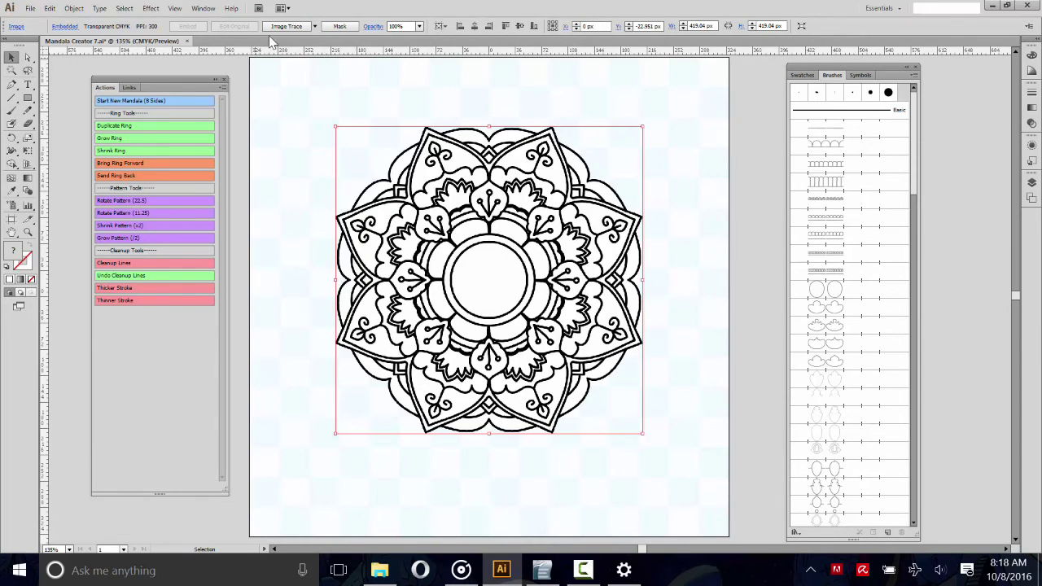
left_click(315, 28)
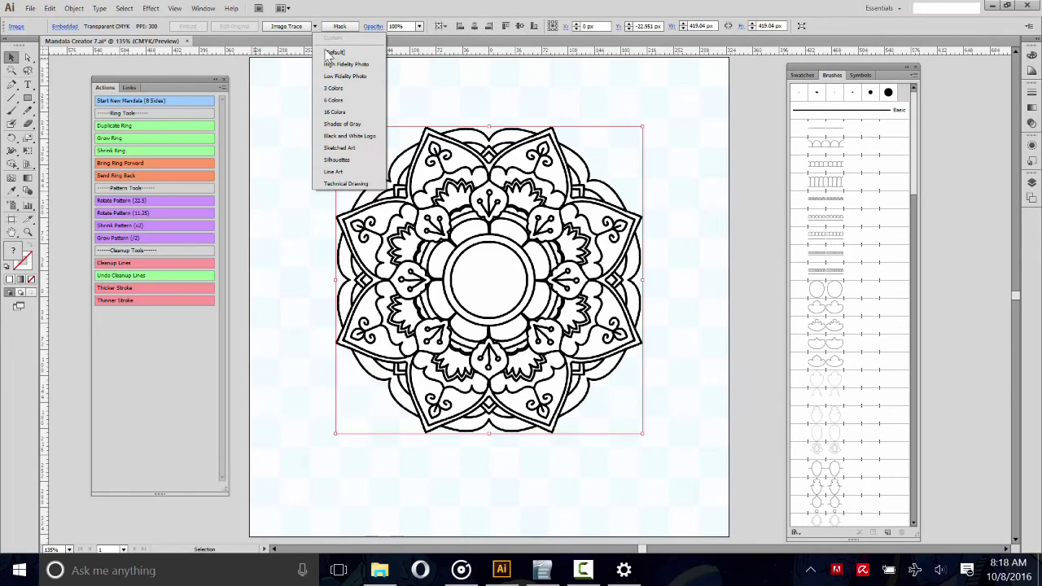
left_click(337, 54)
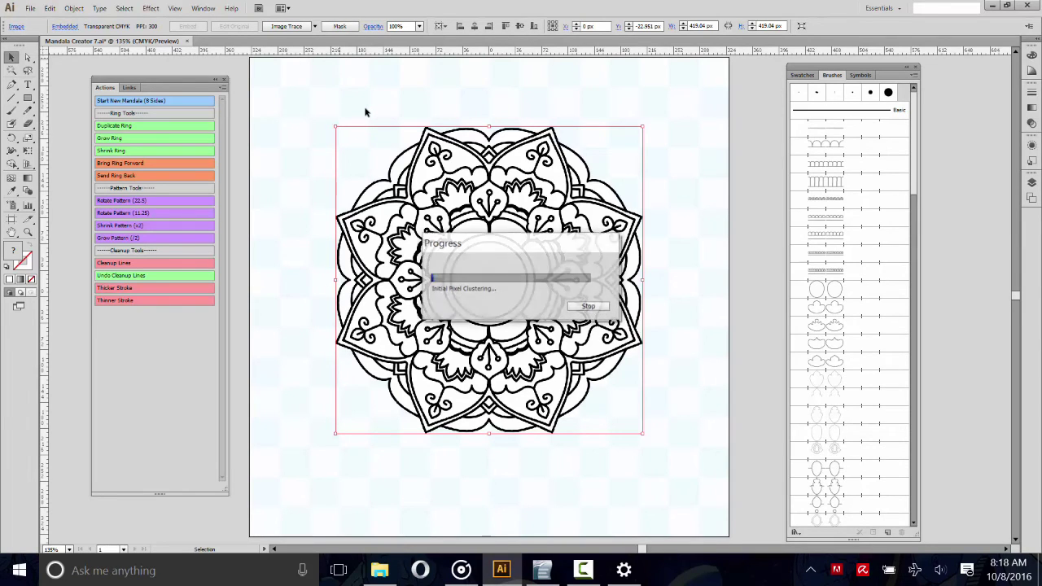
left_click(714, 215)
Move the traced mandala slightly, to about X -4 px, Y -19 px.
left_click(27, 232)
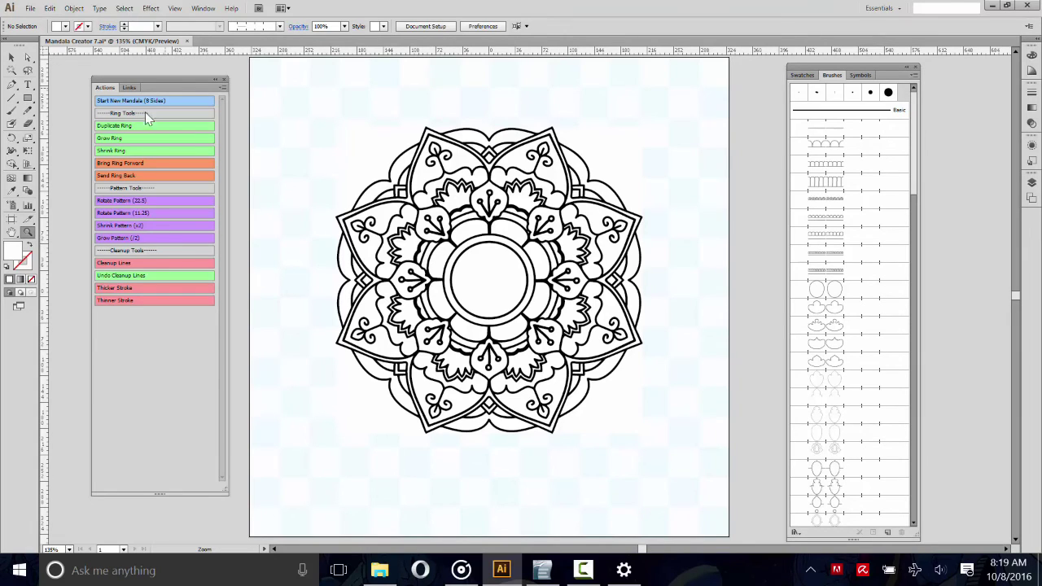
left_click(12, 57)
key("ctrl+a")
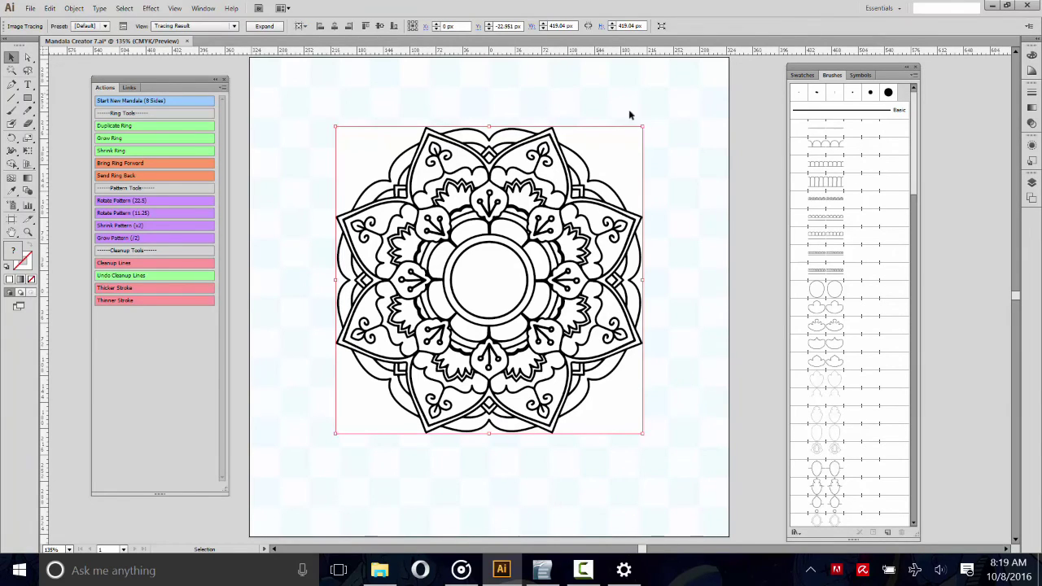
mouse_move(526, 216)
left_mouse_down()
mouse_move(463, 221)
mouse_move(492, 218)
mouse_move(521, 232)
mouse_move(525, 198)
left_mouse_up()
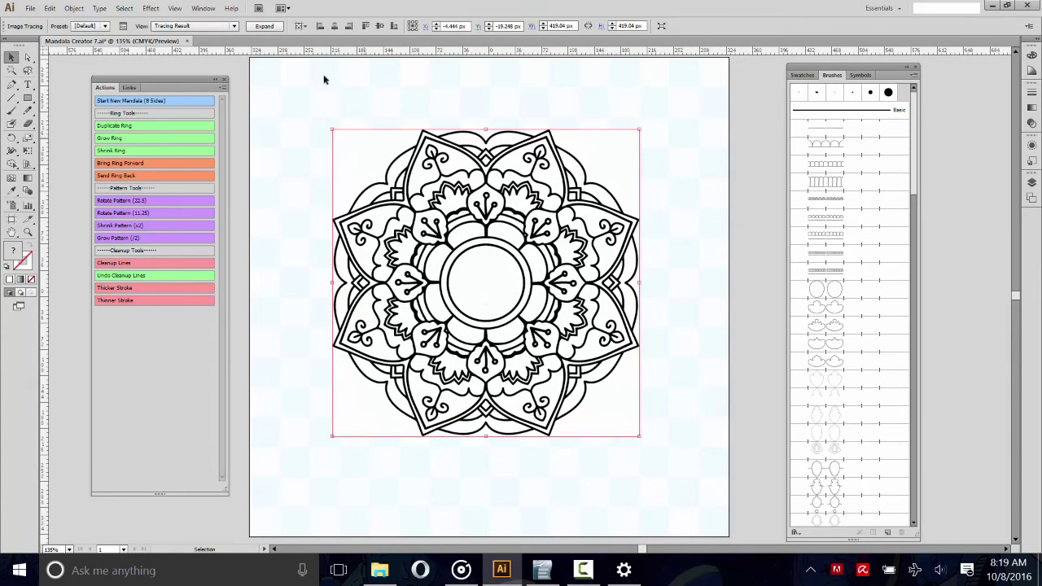
Expand the mandala tracing into vector paths and select the result to inspect its outlines.
left_click(267, 27)
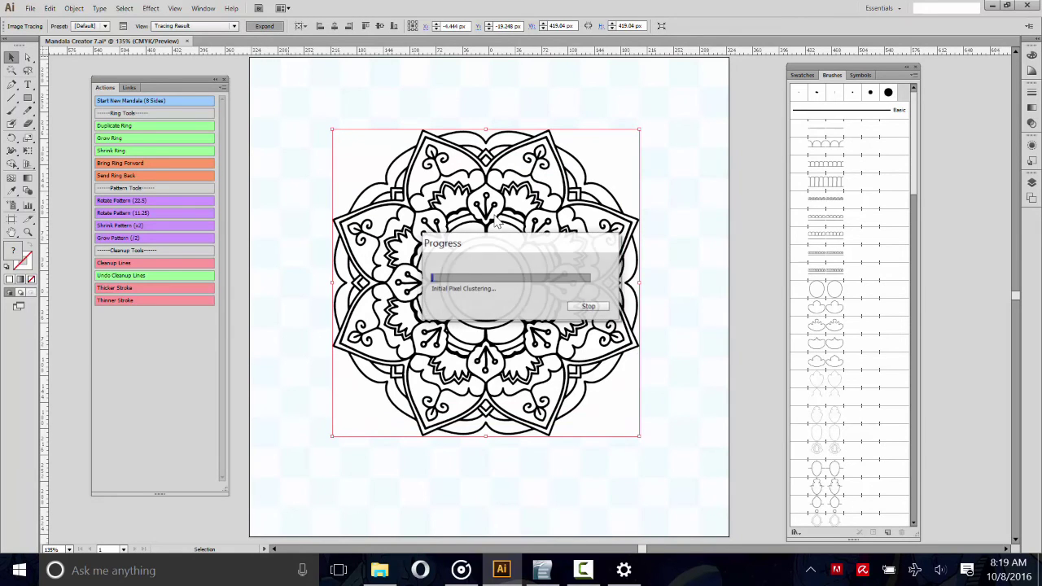
left_click(480, 109)
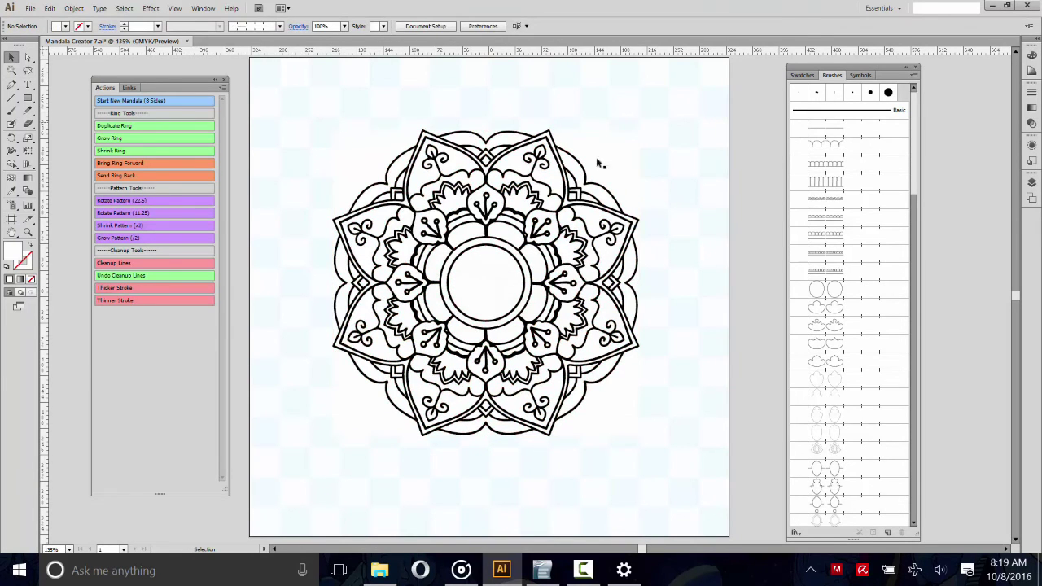
left_click(442, 159)
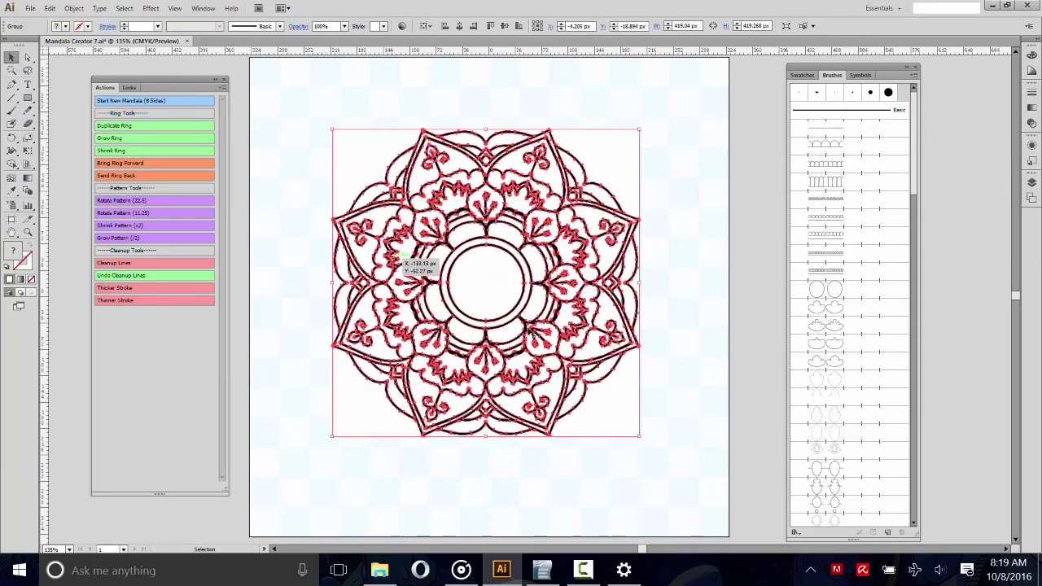
left_click(681, 191)
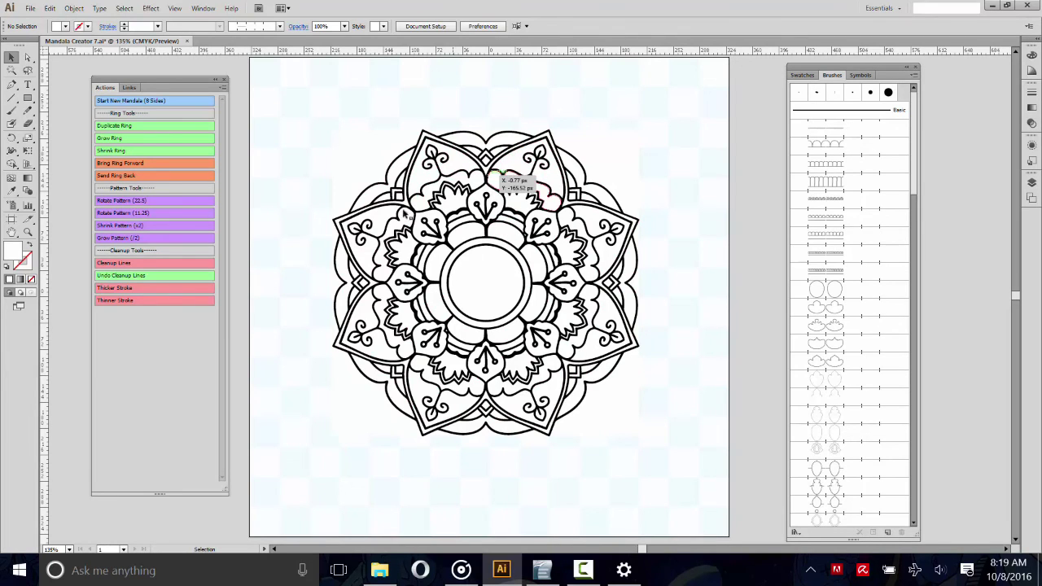
Ungroup the expanded mandala and select the separate white background piece at its upper-left corner.
left_click(610, 156)
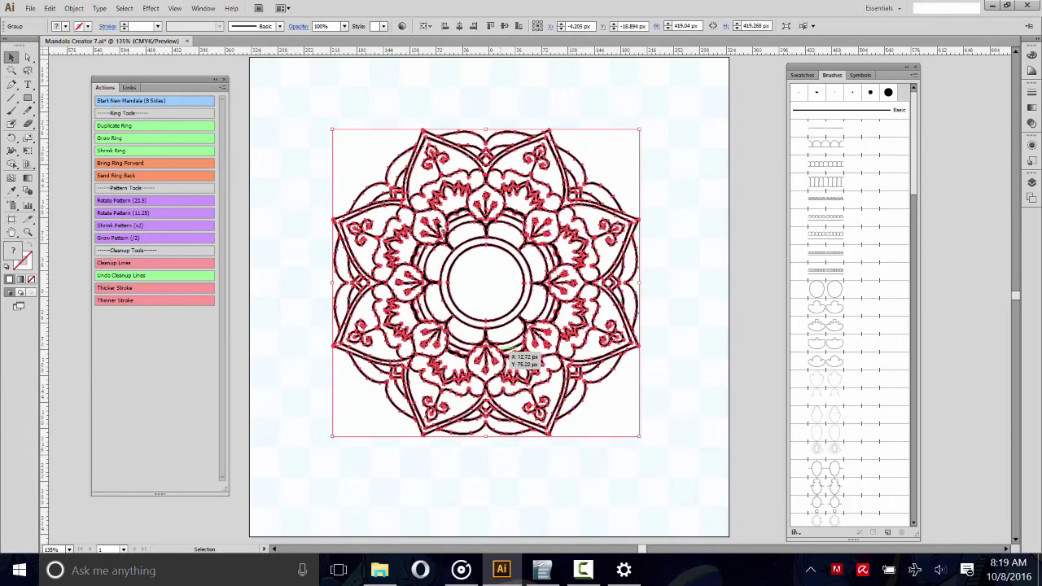
right_click(598, 220)
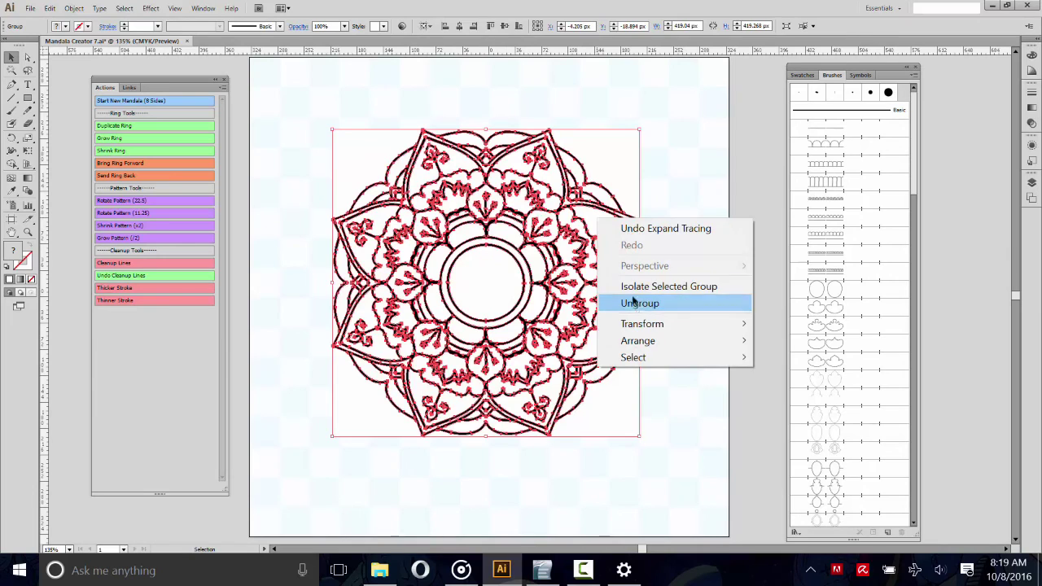
left_click(635, 304)
left_click(649, 163)
left_click(372, 144)
left_click(368, 373)
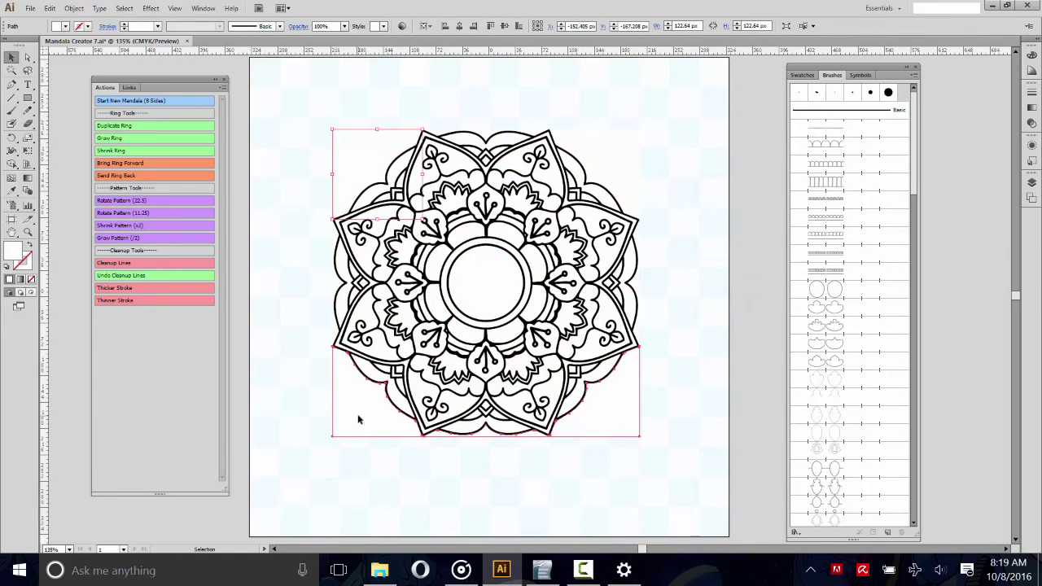
left_click(645, 469)
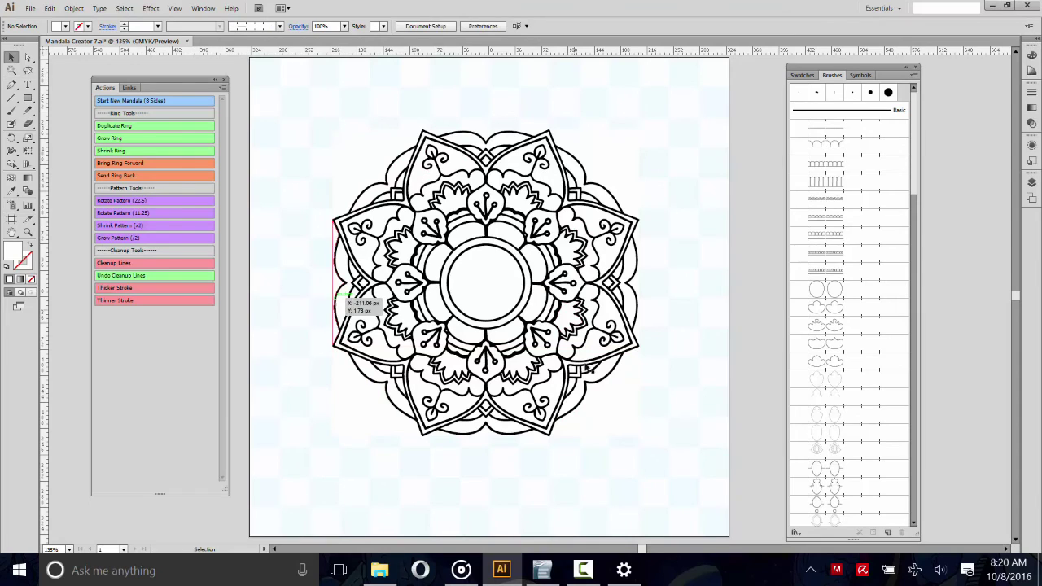
Select every piece with the same fill and stroke as the white corner background piece and delete them all.
left_click(366, 148)
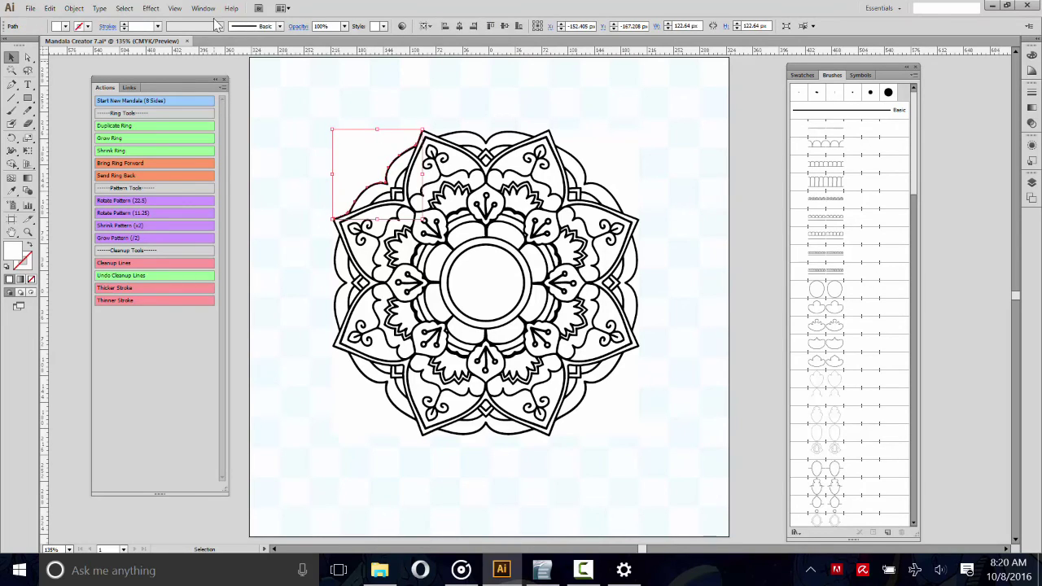
left_click(124, 8)
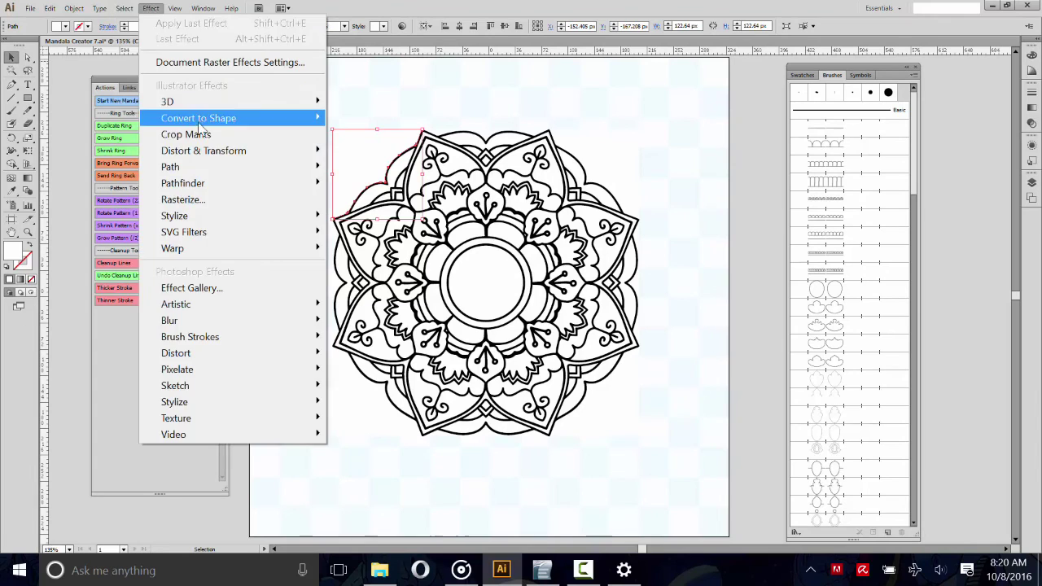
mouse_move(149, 151)
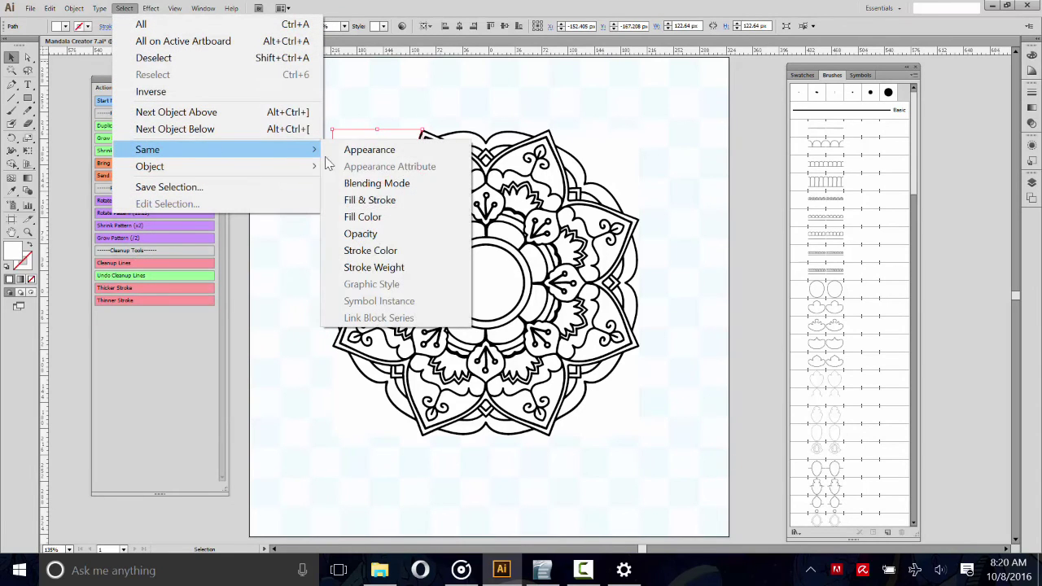
left_click(371, 200)
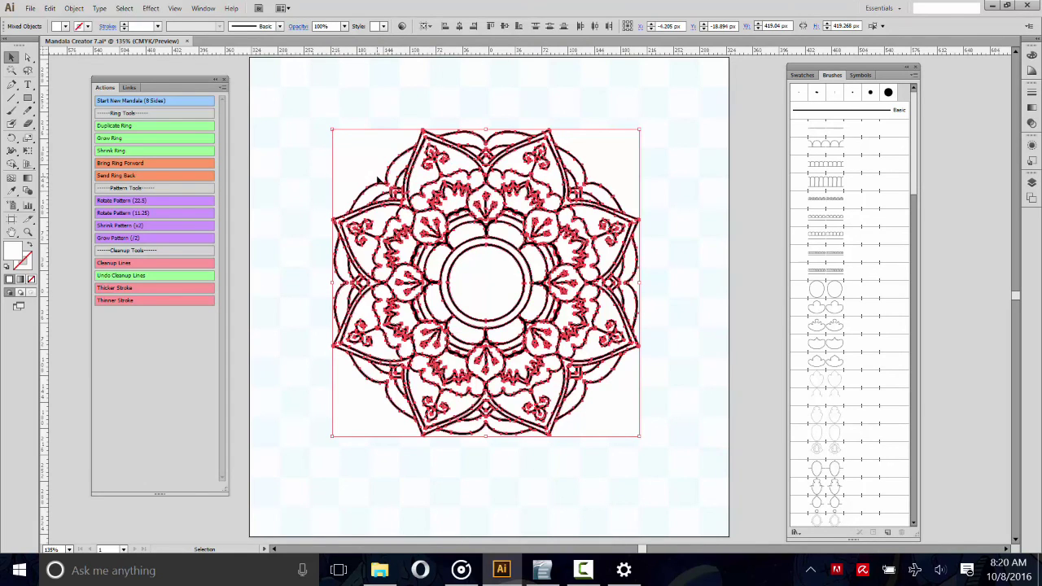
left_click(378, 180)
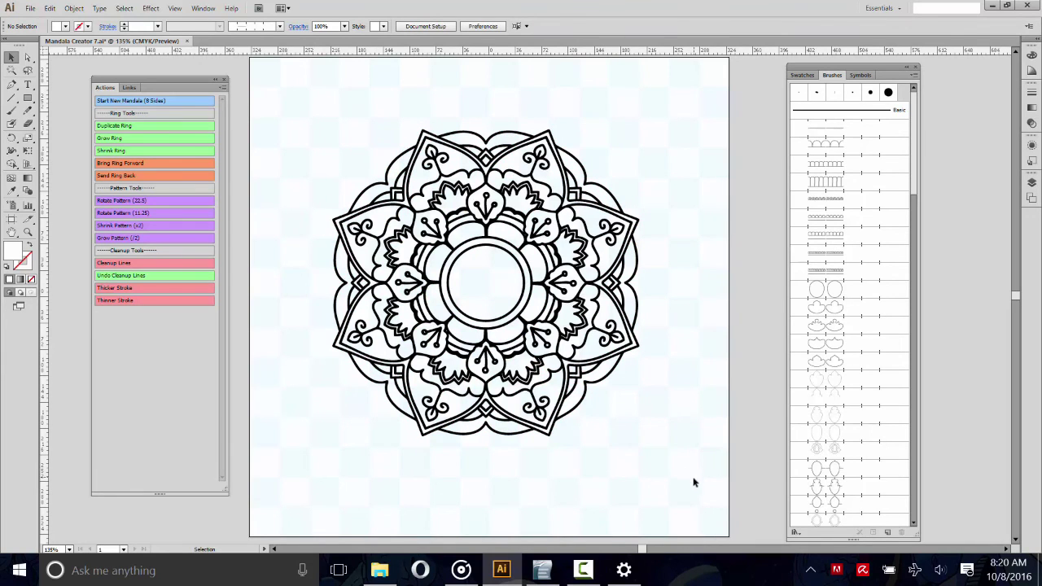
Select all the remaining black line pieces of the mandala and group them into one object.
left_click(544, 354)
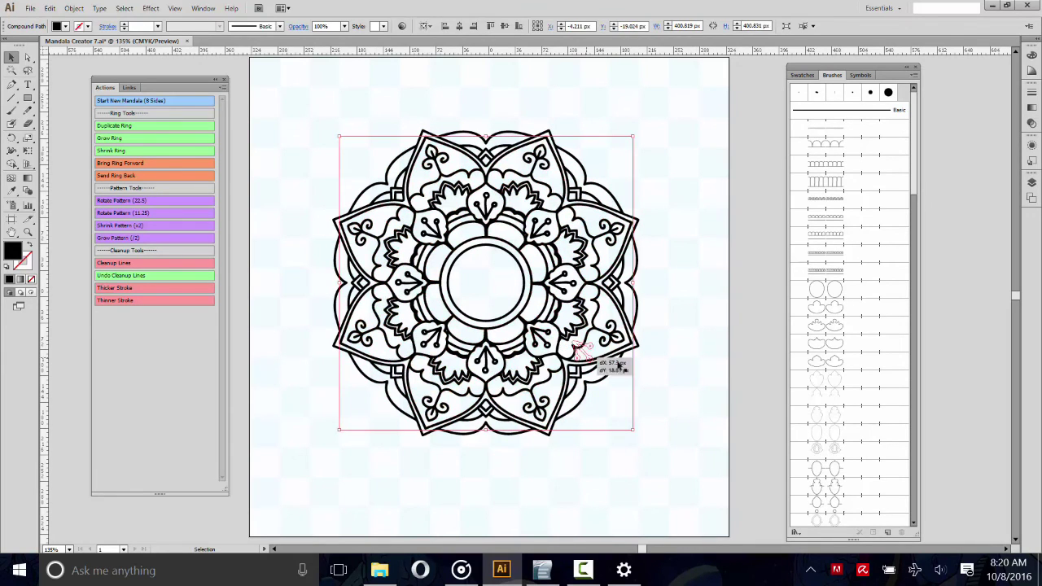
left_click(722, 407)
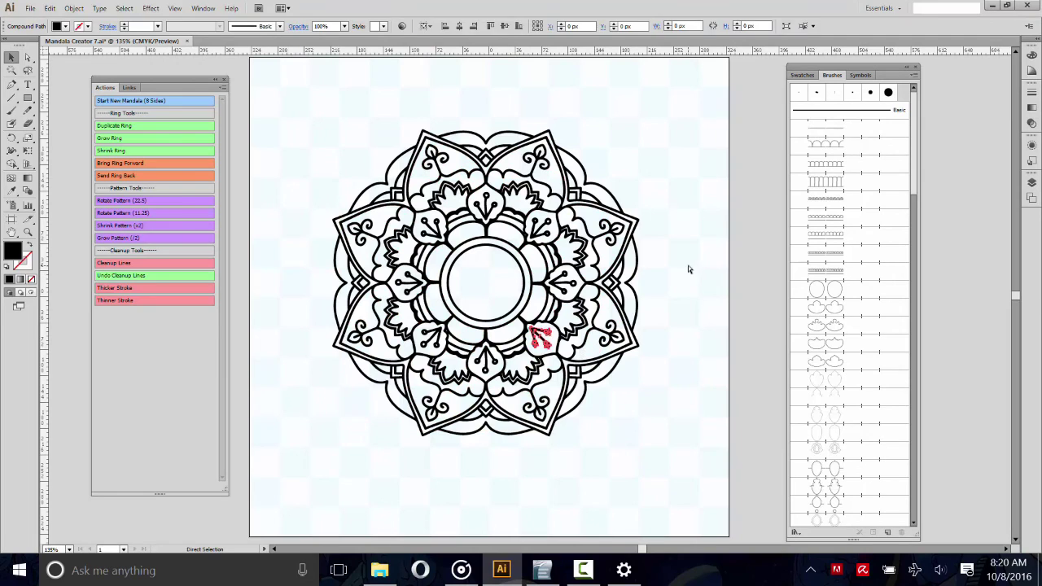
left_click_drag(664, 471, 298, 83)
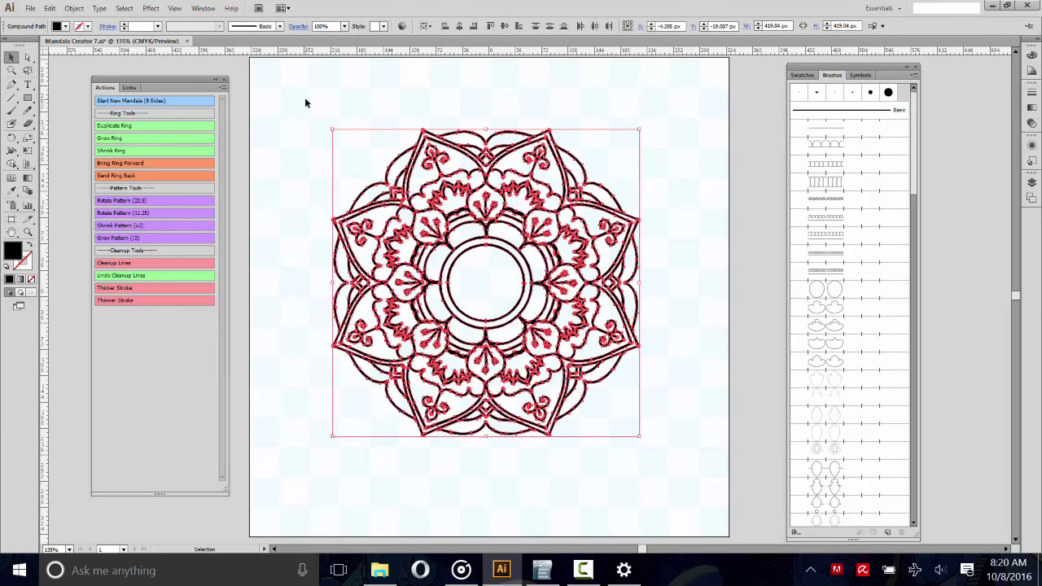
left_click(74, 8)
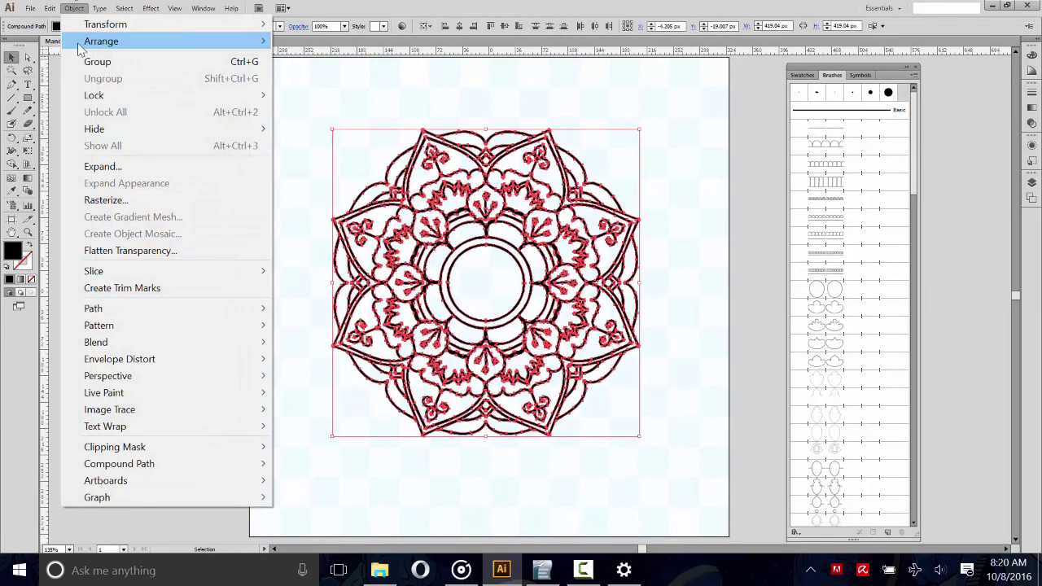
left_click(88, 61)
left_click(396, 104)
Move the grouped mandala around the artboard as one piece, leaving it slightly right of and below the artboard's centre, and deselect it.
left_click_drag(430, 223, 442, 209)
left_click(636, 92)
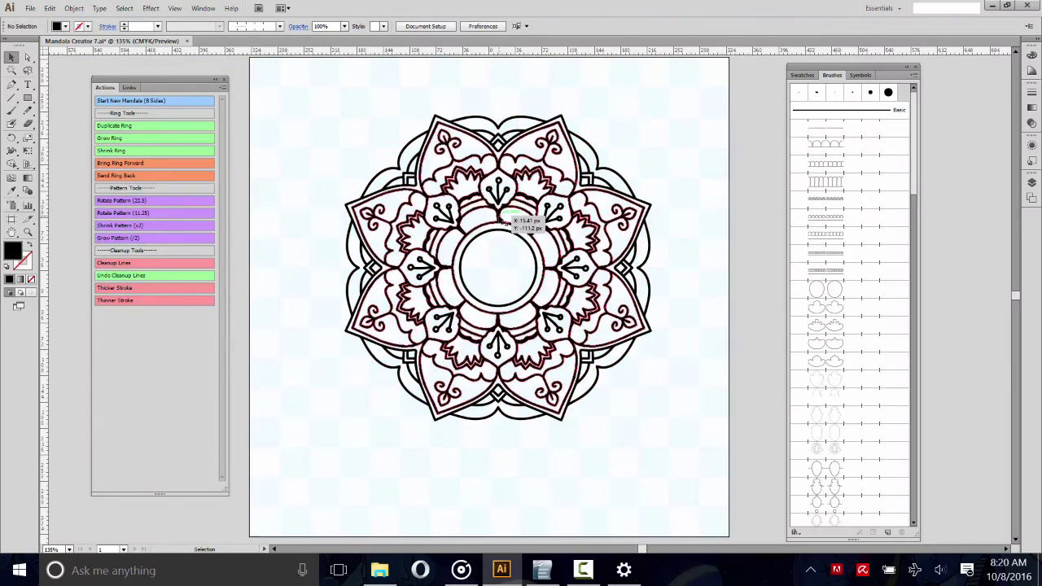
left_click_drag(504, 215, 493, 228)
left_click(675, 176)
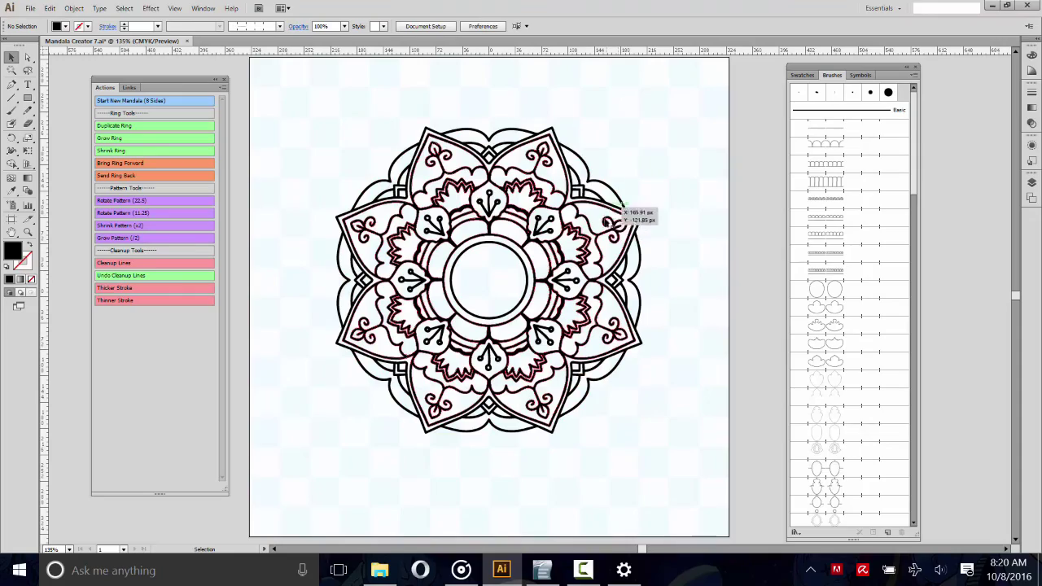
left_click_drag(508, 233, 635, 241)
left_click(414, 408)
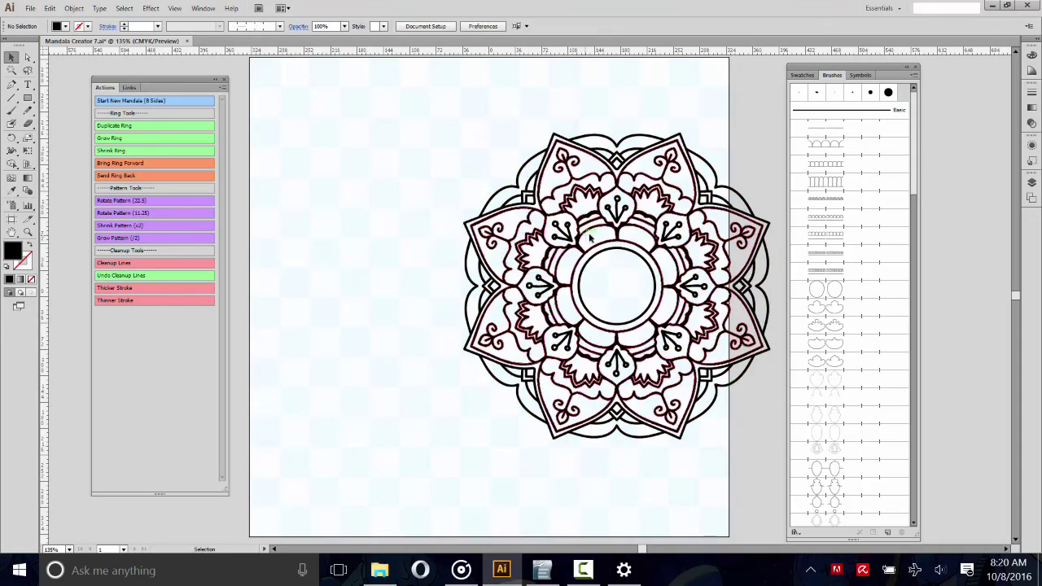
left_click_drag(626, 235, 527, 253)
left_click(340, 139)
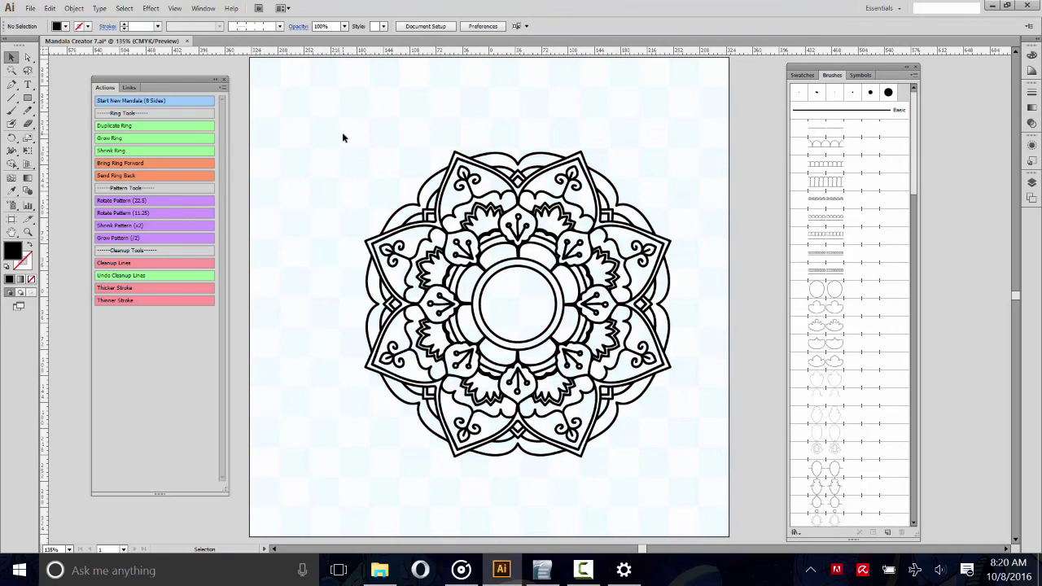